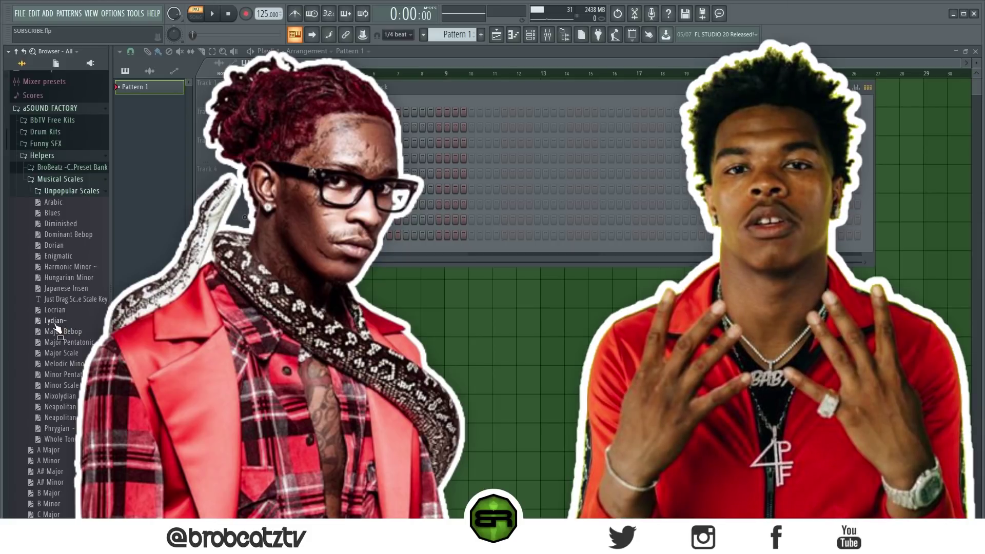
# - Load a scale from the Musical Scales folder into a new Sampler channel as a note guide
pyautogui.scroll(-4, 59, 321)
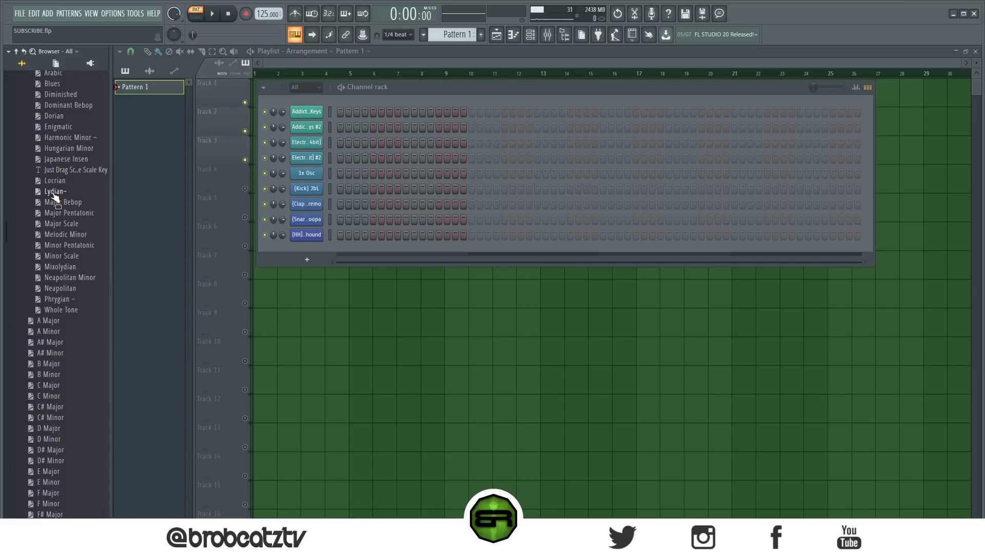
pyautogui.moveTo(54, 194); pyautogui.dragTo(127, 188)
pyautogui.moveTo(294, 248); pyautogui.dragTo(296, 249)
pyautogui.scroll(6, 69, 248)
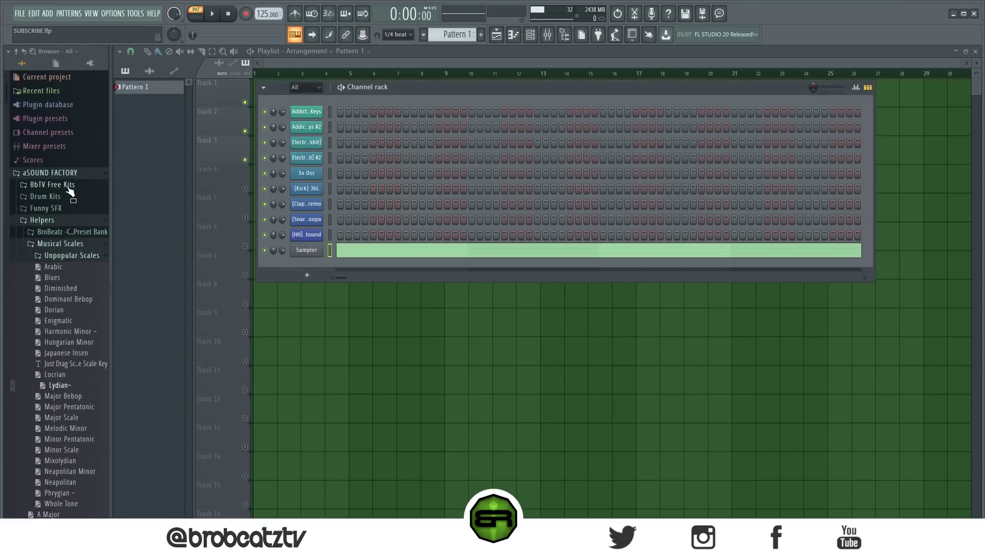
# - Collapse the aSOUND FACTORY folder and make the file browser narrower
pyautogui.click(65, 173)
pyautogui.moveTo(111, 177); pyautogui.dragTo(82, 178)
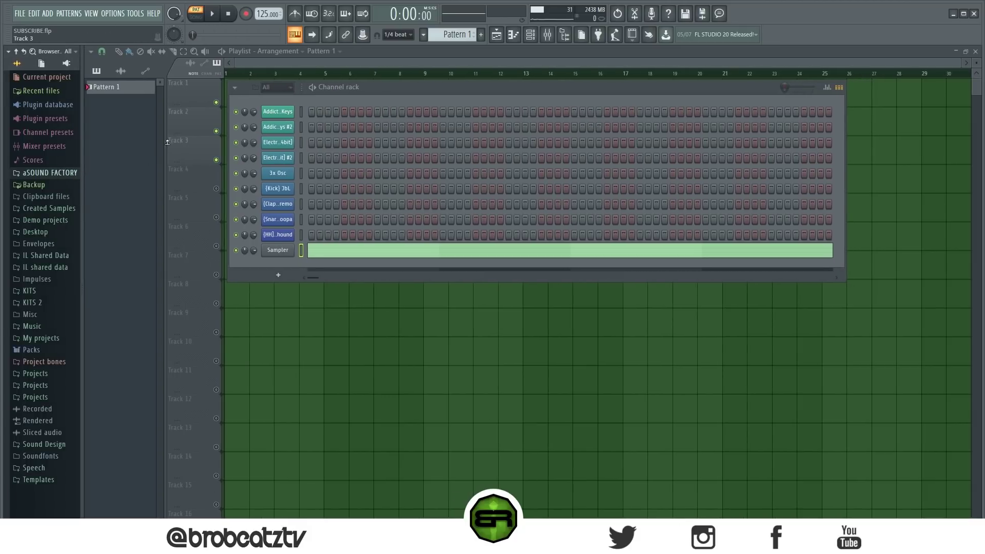
# - Open the piano roll of the first Addictive Keys channel and audition single keys
pyautogui.rightClick(285, 113)
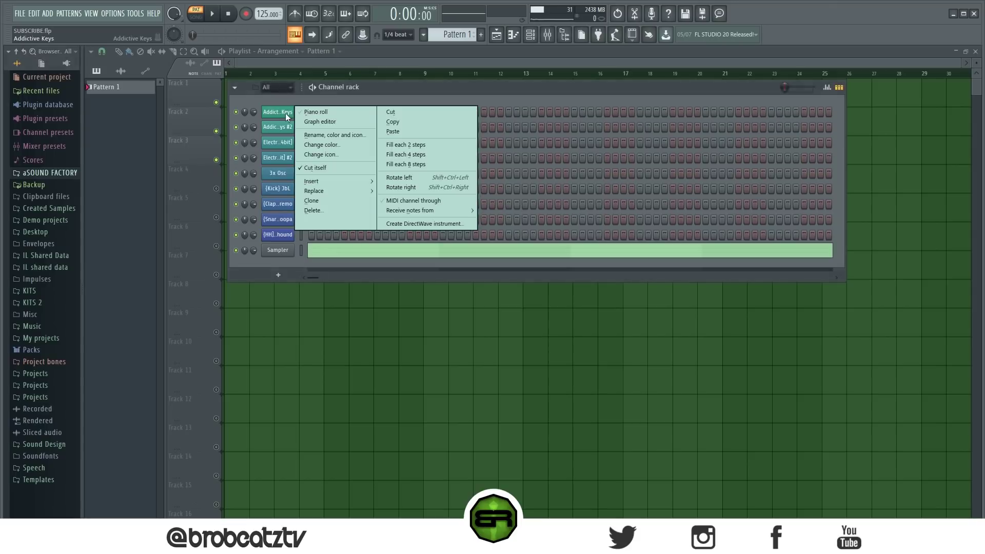
pyautogui.press('Escape')
pyautogui.rightClick(286, 114)
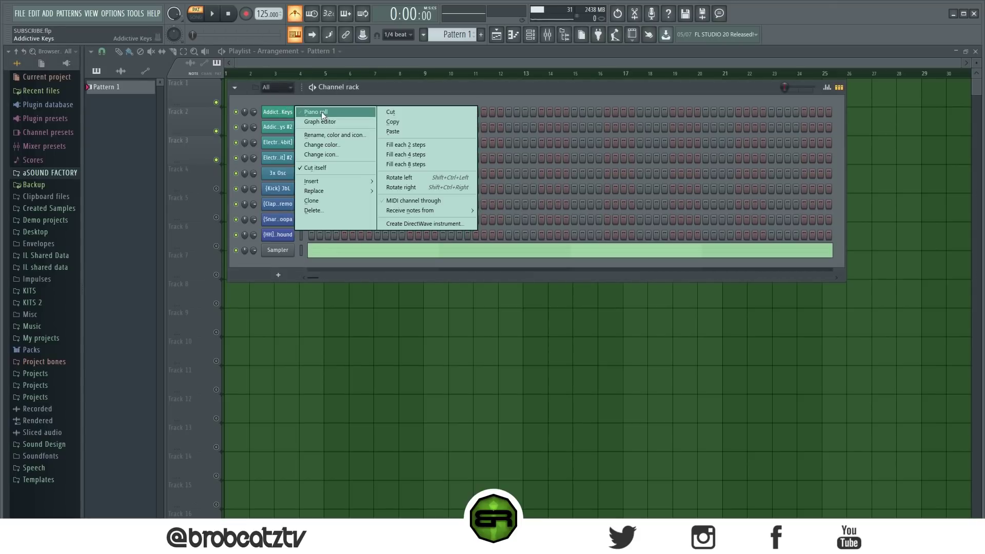
pyautogui.click(321, 112)
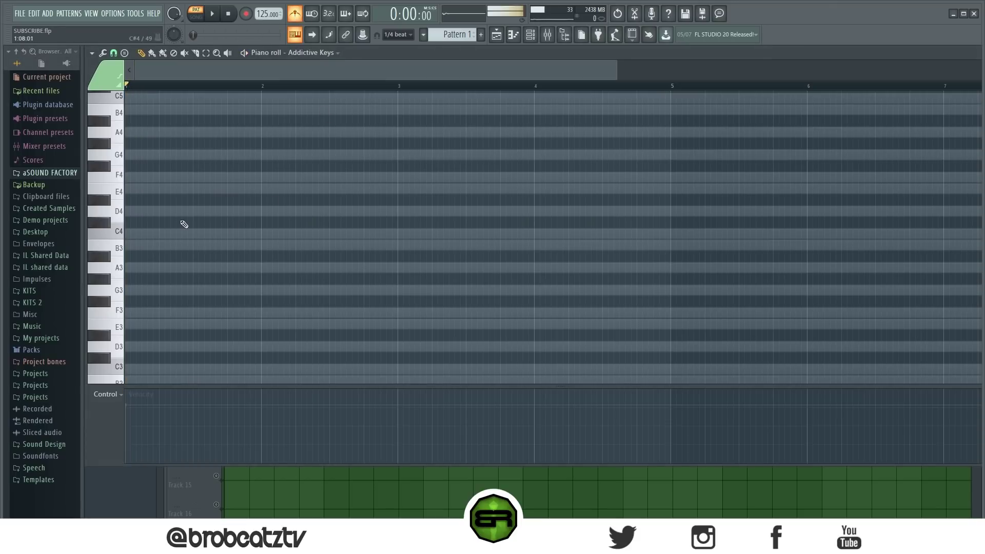
pyautogui.moveTo(122, 213)
pyautogui.mouseDown()
pyautogui.moveTo(122, 180)
pyautogui.moveTo(118, 195)
pyautogui.mouseUp()
pyautogui.press('space')
pyautogui.press('space')
pyautogui.click(119, 195)
pyautogui.scroll(6, 122, 192)
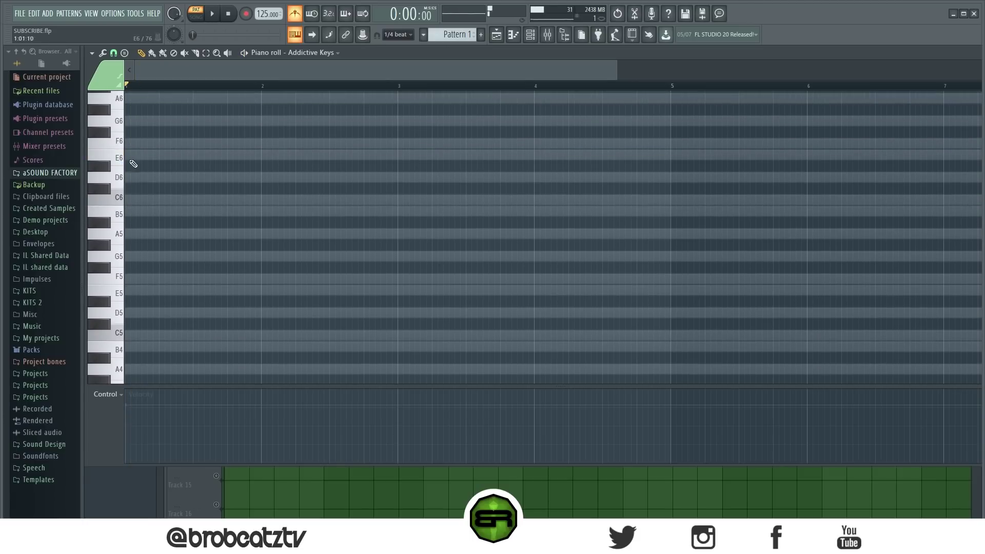
# - Stack A5, C6 and E6 at the start of bar 1 as a twelve-step chord with lower velocities on the lower notes
pyautogui.click(121, 160)
pyautogui.click(120, 203)
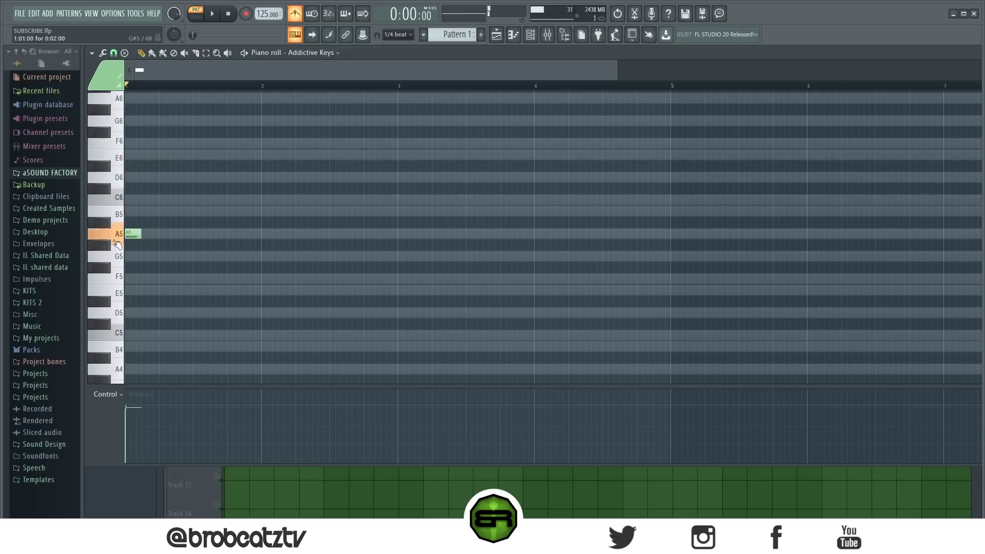
pyautogui.click(122, 196)
pyautogui.moveTo(139, 146); pyautogui.dragTo(208, 194)
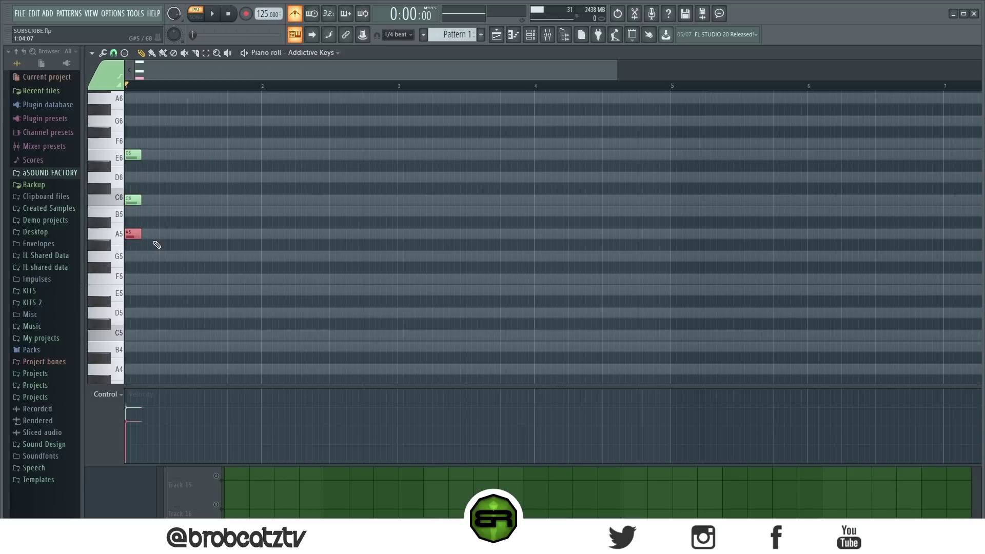
pyautogui.moveTo(143, 190); pyautogui.dragTo(131, 234)
pyautogui.scroll(-4, 158, 226)
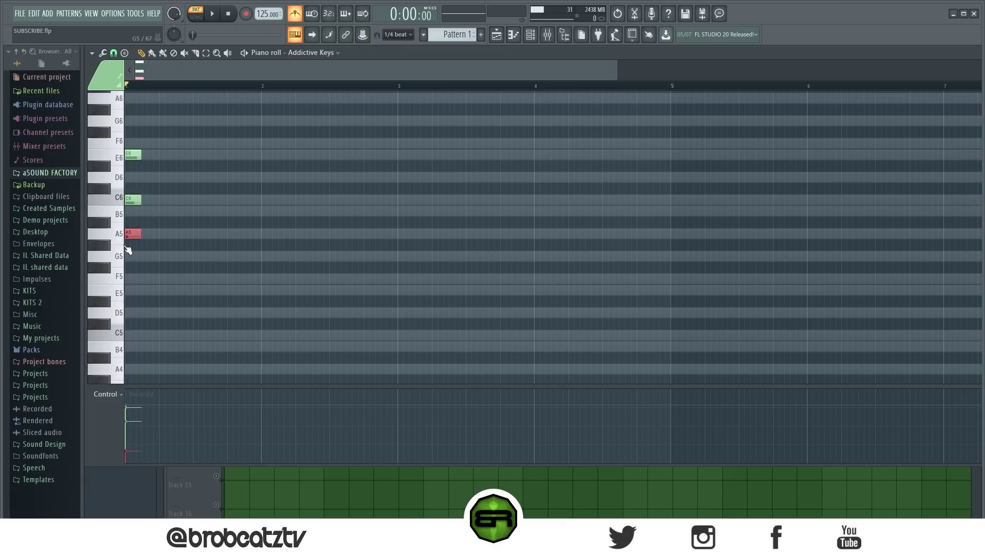
pyautogui.moveTo(165, 144); pyautogui.dragTo(215, 242)
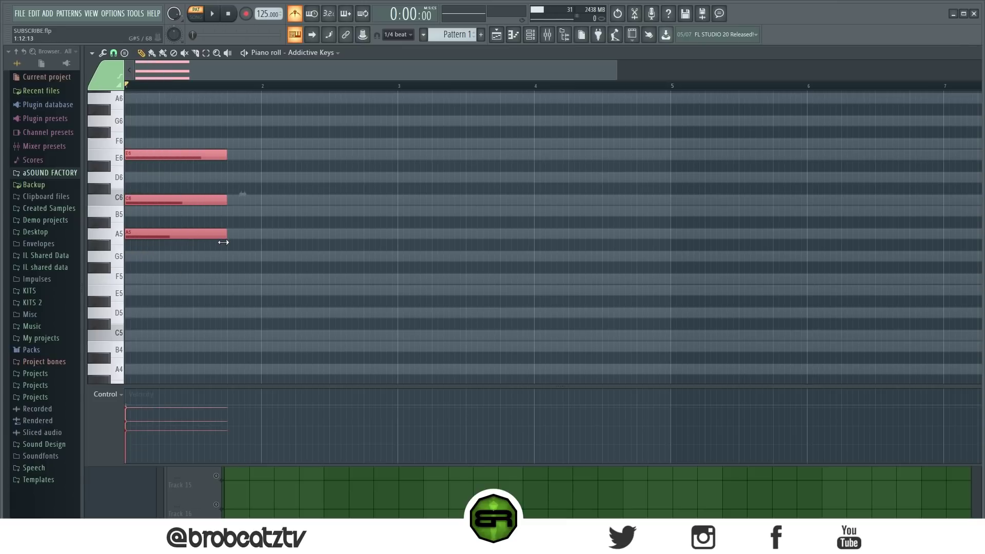
# - Duplicate the chord directly after the first one, raise the copy's top note to F6 and play the result
pyautogui.hotkey('ctrl', 'b')
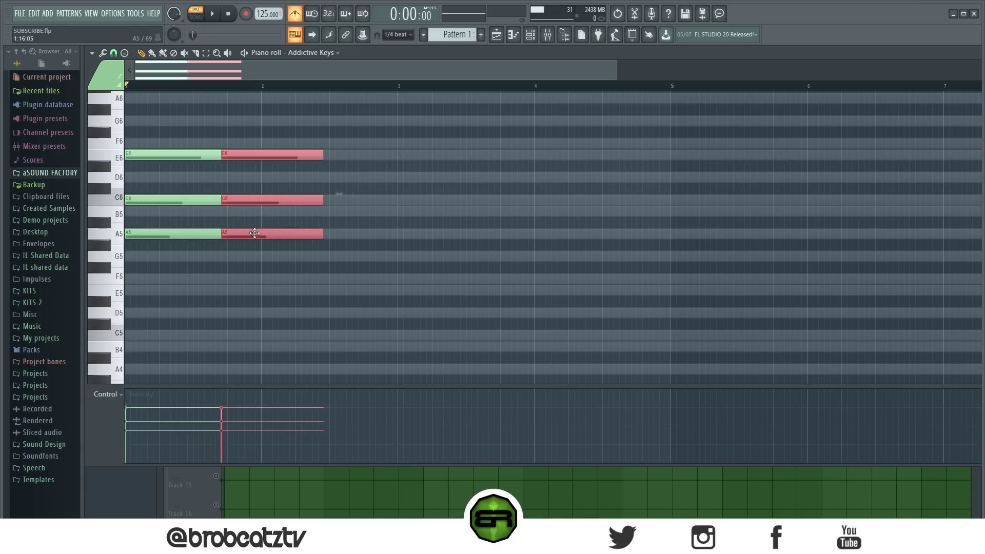
pyautogui.click(253, 173)
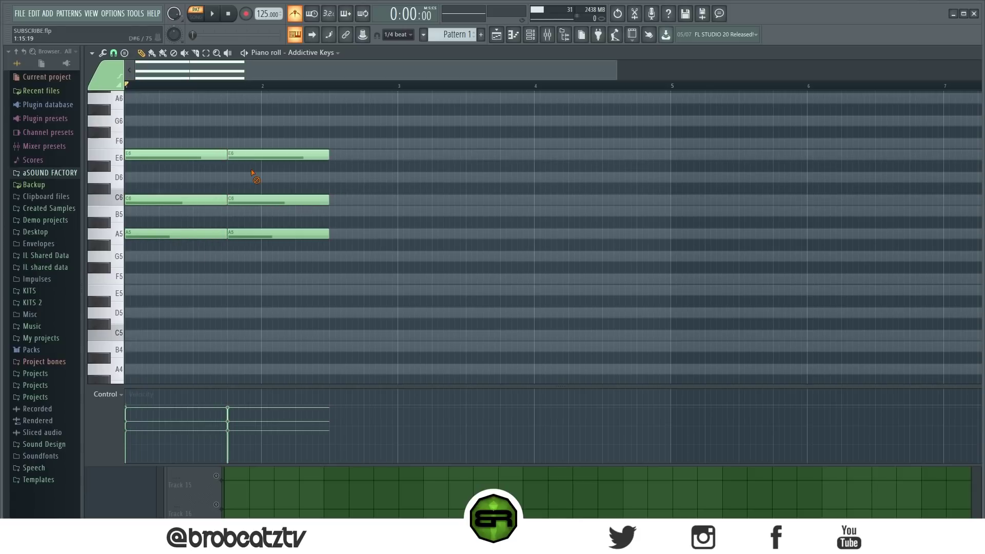
pyautogui.moveTo(251, 148); pyautogui.dragTo(252, 145)
pyautogui.press('space')
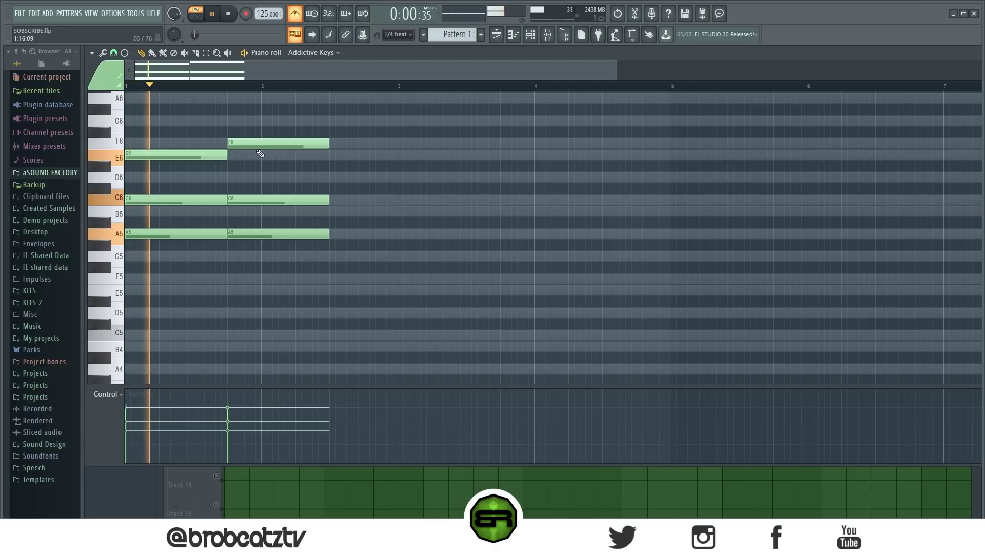
pyautogui.press('space')
# - Copy the second chord as a six-step third chord ending at bar 3
pyautogui.moveTo(290, 134); pyautogui.dragTo(386, 234)
pyautogui.moveTo(451, 244); pyautogui.dragTo(397, 246)
pyautogui.hotkey('ctrl', 'd')
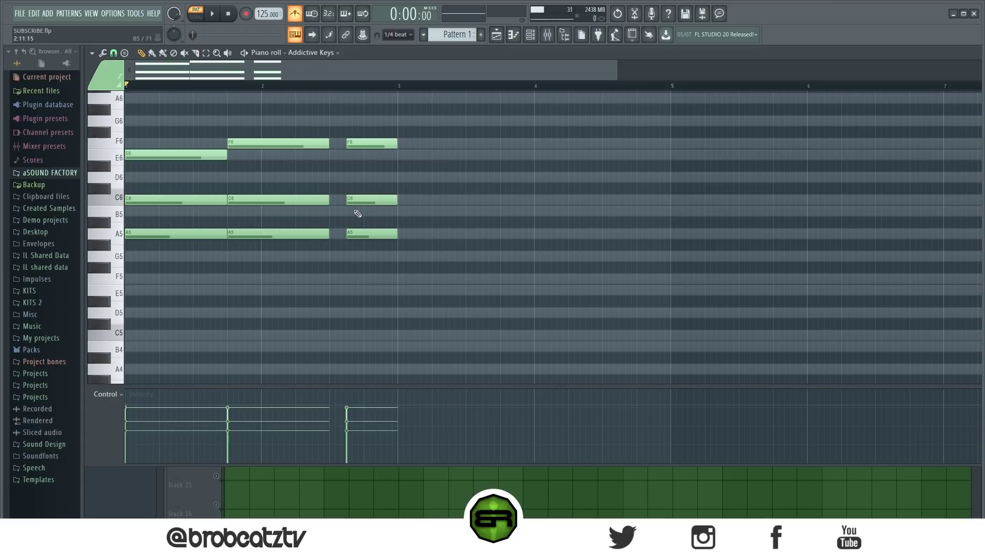
# - Raise the middle notes of the second and third chords to D6 and the third chord's lowest note to B5
pyautogui.press('space')
pyautogui.moveTo(315, 203); pyautogui.dragTo(315, 181)
pyautogui.moveTo(365, 199); pyautogui.dragTo(367, 178)
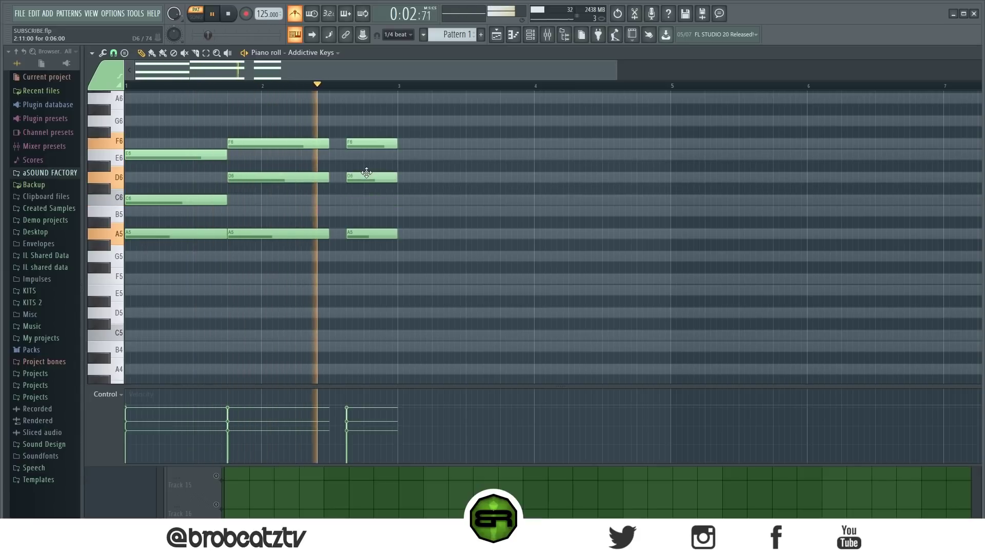
pyautogui.moveTo(366, 234); pyautogui.dragTo(366, 211)
# - Lengthen the second chord's notes to meet the start of the third chord and listen to the progression
pyautogui.moveTo(329, 128)
pyautogui.mouseDown()
pyautogui.moveTo(313, 240)
pyautogui.moveTo(346, 233)
pyautogui.mouseUp()
pyautogui.keyDown('ctrl'); pyautogui.click(371, 270); pyautogui.keyUp('ctrl')
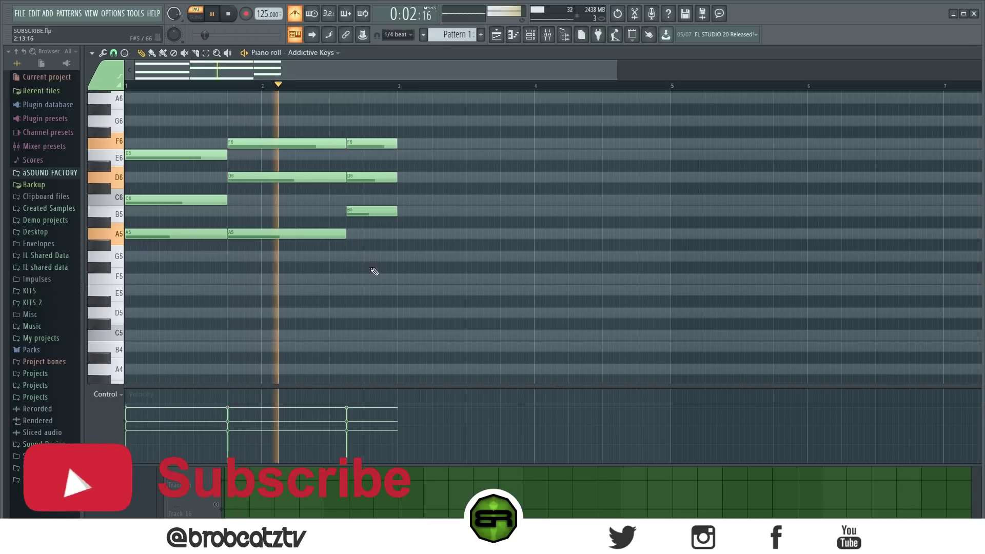
pyautogui.press('space')
# - Turn off grid snapping and shift the top note of each of the three chords slightly later
pyautogui.moveTo(170, 137); pyautogui.dragTo(244, 160)
pyautogui.click(113, 53)
pyautogui.click(122, 97)
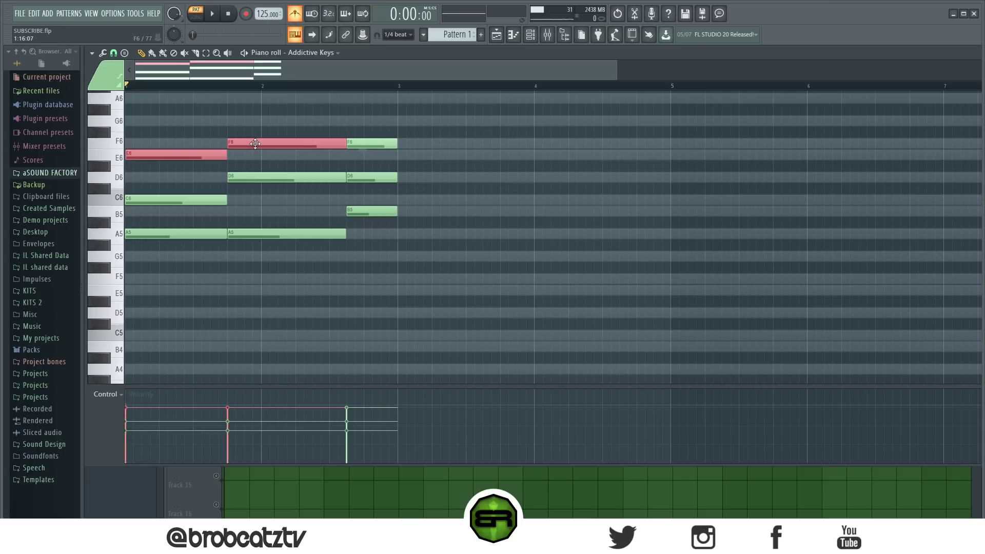
pyautogui.rightClick(271, 176)
pyautogui.click(260, 173)
pyautogui.moveTo(360, 145); pyautogui.dragTo(364, 145)
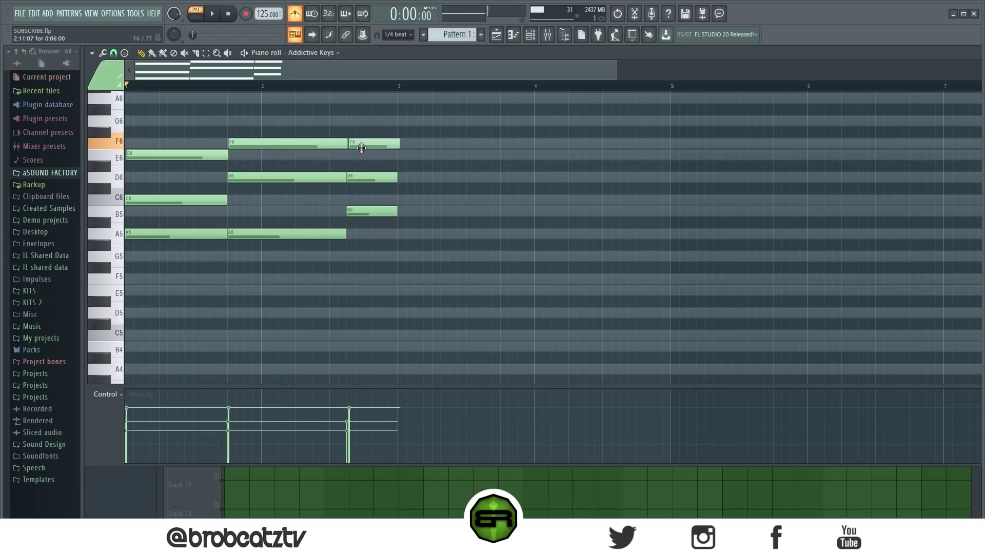
# - Nudge the middle notes of the chords slightly later, by less than the top notes
pyautogui.click(357, 176)
pyautogui.click(292, 176)
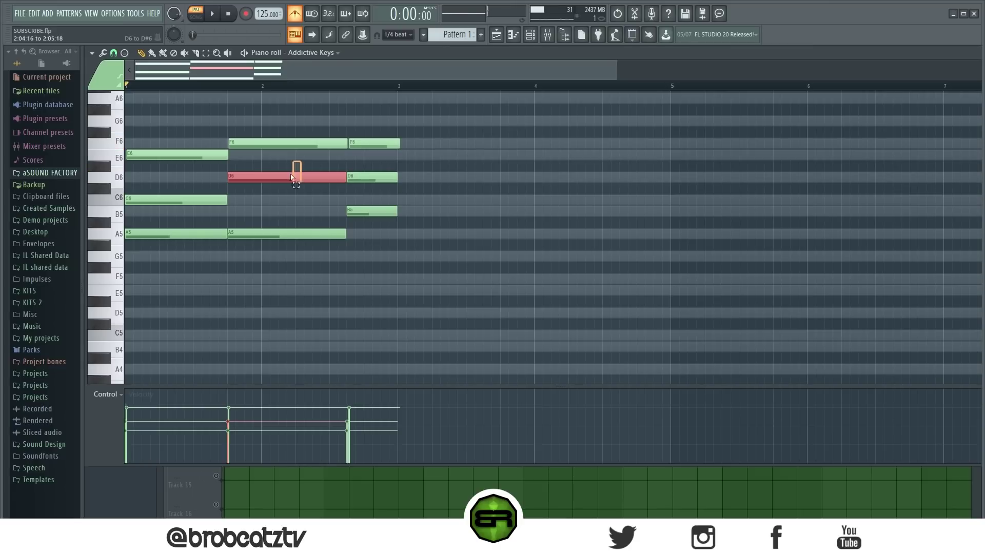
pyautogui.click(239, 200)
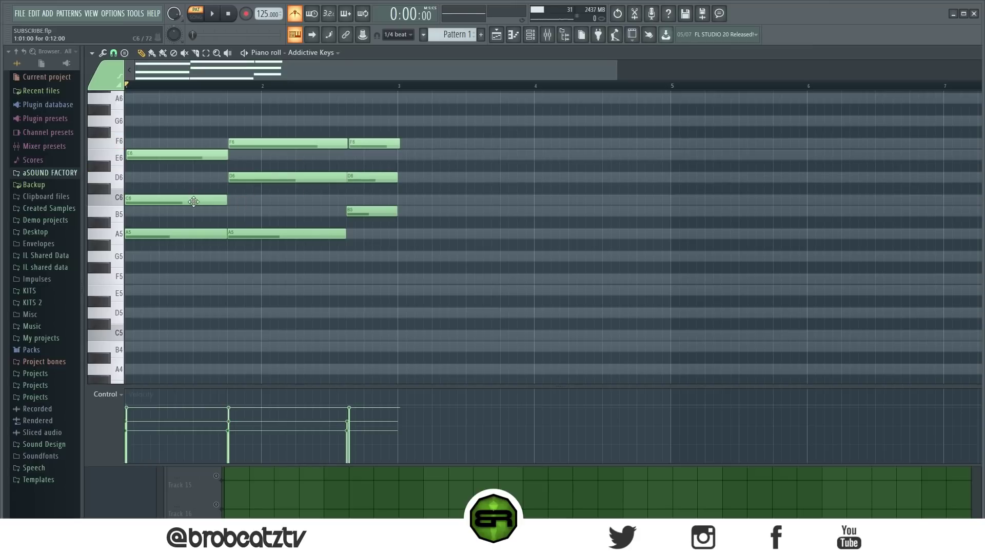
pyautogui.moveTo(193, 201); pyautogui.dragTo(195, 201)
# - Trim the ends of all notes slightly and restore grid snapping
pyautogui.moveTo(428, 109); pyautogui.dragTo(125, 298)
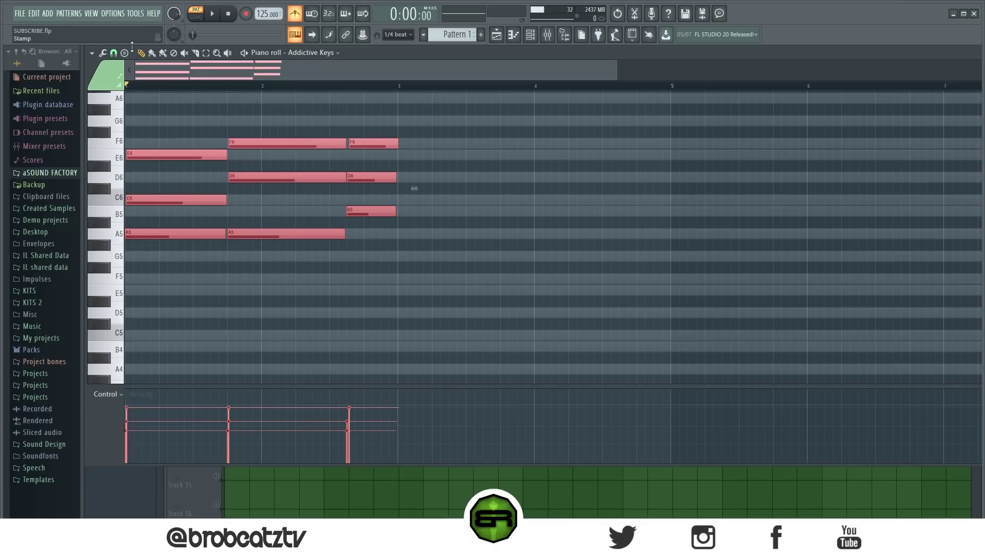
pyautogui.click(114, 52)
pyautogui.click(124, 189)
# - Duplicate the three-chord phrase to start at bar 3 and add a G5 note under the copy's last chord
pyautogui.hotkey('ctrl', 'b')
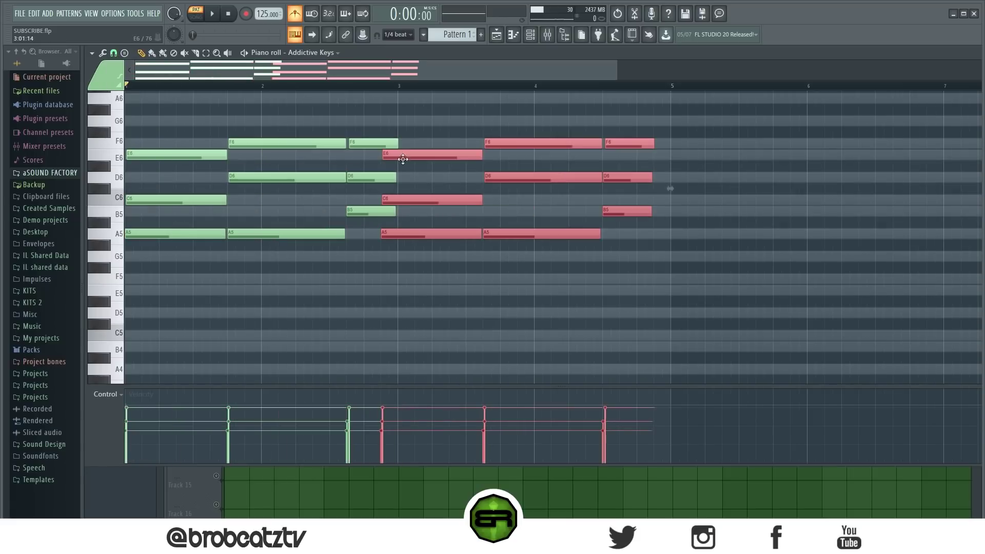
pyautogui.click(453, 133)
pyautogui.click(657, 222)
pyautogui.rightClick(664, 223)
pyautogui.click(615, 256)
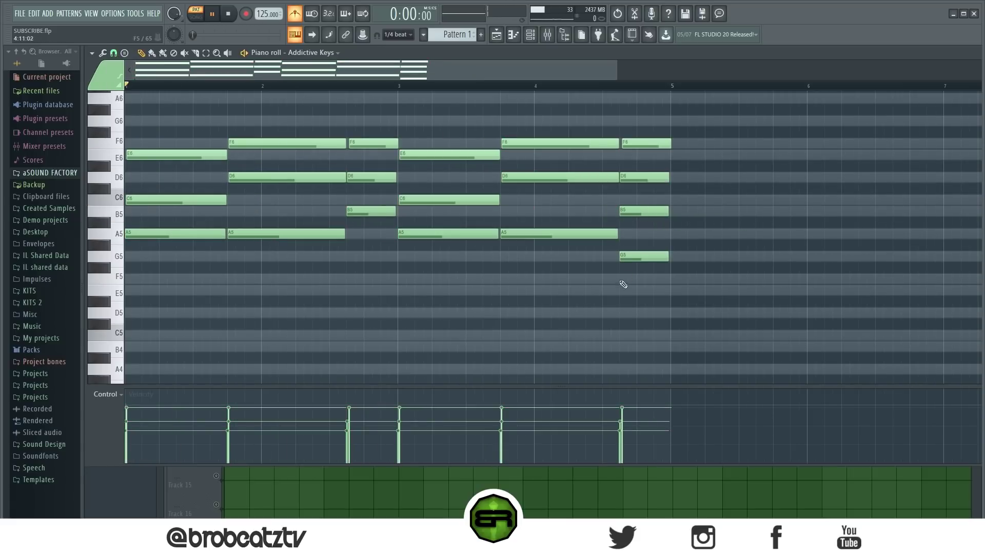
# - Play the pattern and shorten all the Sampler's scale notes to end at bar 5, returning to the Addictive Keys notes
pyautogui.press('space')
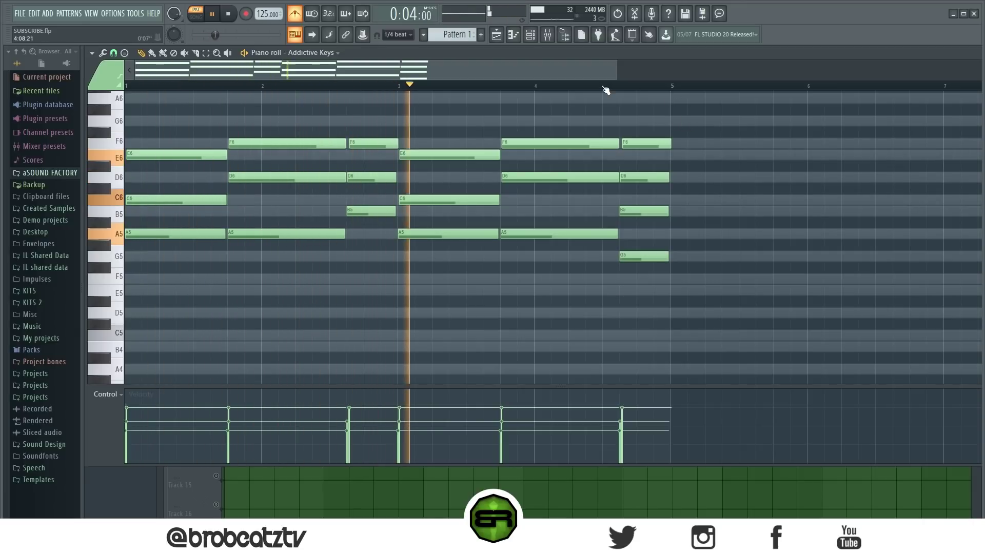
pyautogui.scroll(-3, 662, 98)
pyautogui.rightClick(653, 97)
pyautogui.rightClick(653, 97)
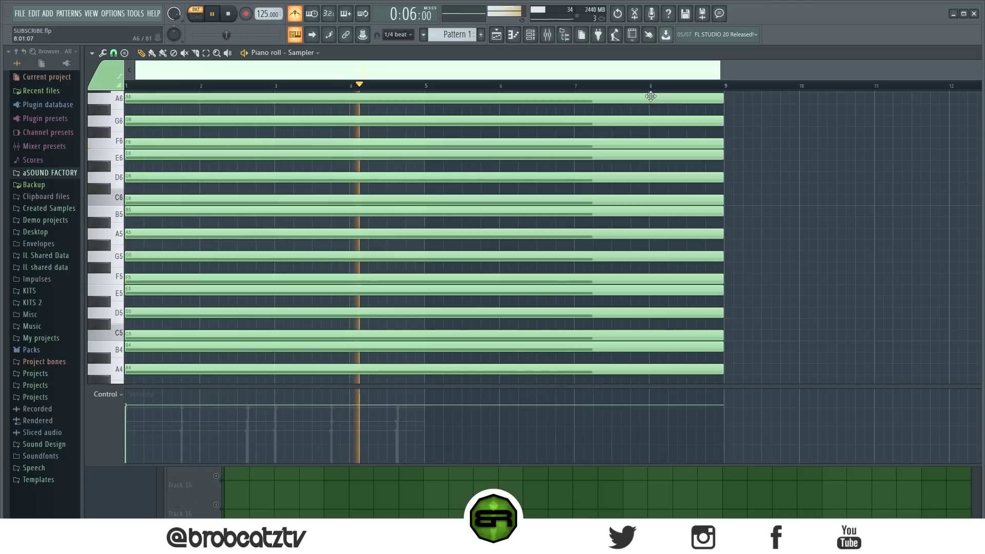
pyautogui.hotkey('ctrl', 'a')
pyautogui.moveTo(722, 99); pyautogui.dragTo(420, 118)
pyautogui.click(531, 35)
pyautogui.click(406, 114)
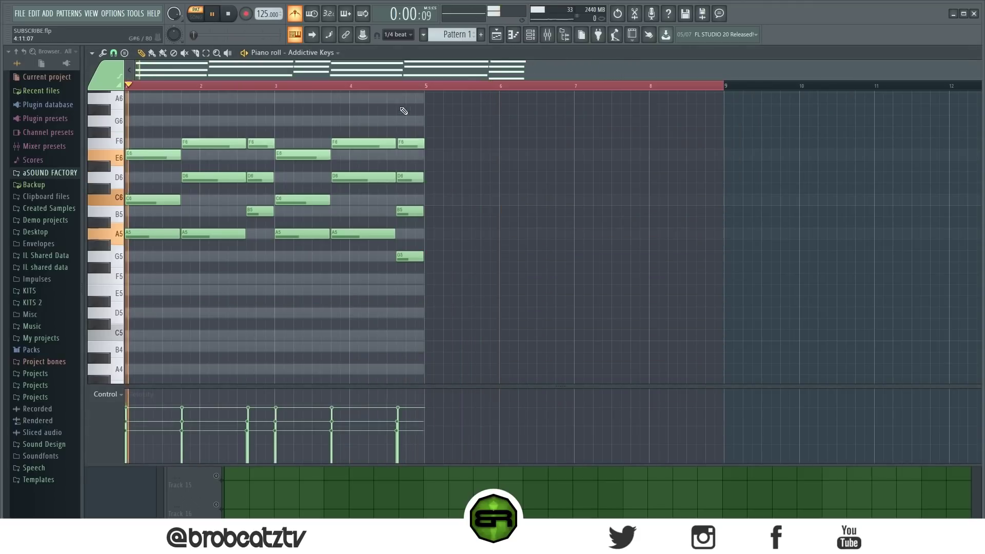
# - Clear the time selection and slightly lower the velocity of the second chord and its repeat in the copied phrase
pyautogui.hotkey('ctrl', 'a')
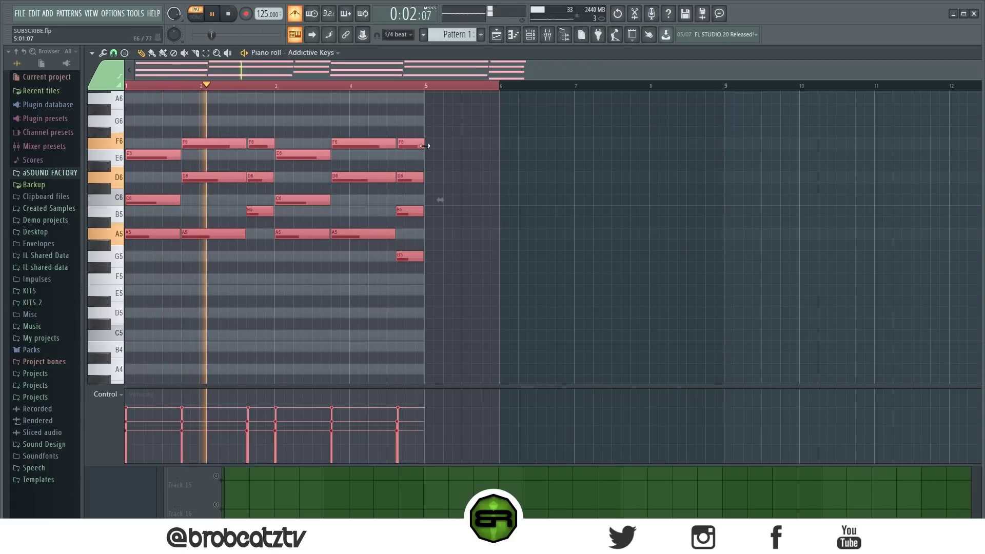
pyautogui.click(415, 87)
pyautogui.keyDown('ctrl'); pyautogui.click(416, 96); pyautogui.keyUp('ctrl')
pyautogui.moveTo(411, 121); pyautogui.dragTo(362, 266)
pyautogui.scroll(-1, 363, 266)
pyautogui.moveTo(211, 131); pyautogui.dragTo(210, 271)
pyautogui.scroll(-1, 225, 261)
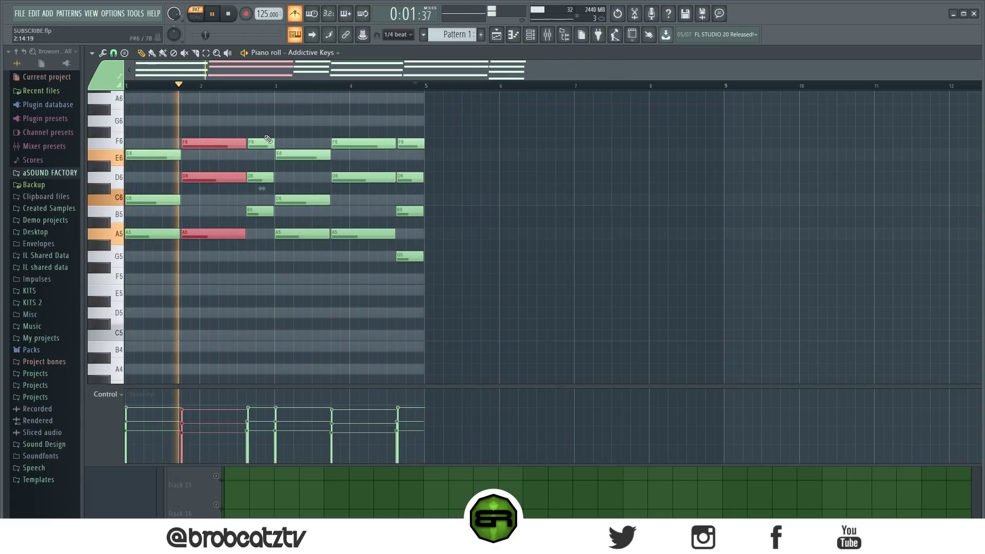
# - Slightly raise the velocity of the short closing chords in both halves and stop playback
pyautogui.moveTo(266, 135); pyautogui.dragTo(269, 224)
pyautogui.scroll(-2, 269, 224)
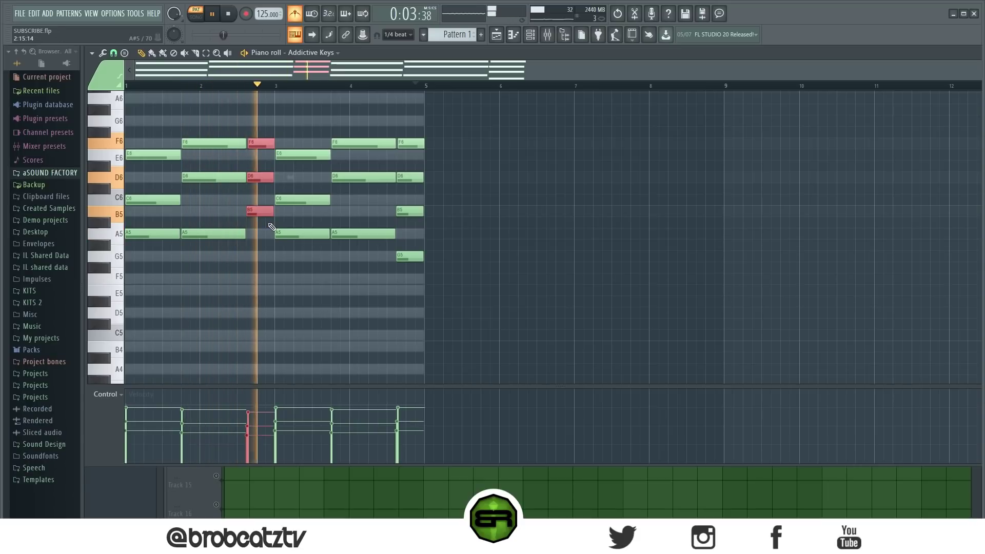
pyautogui.scroll(2, 272, 227)
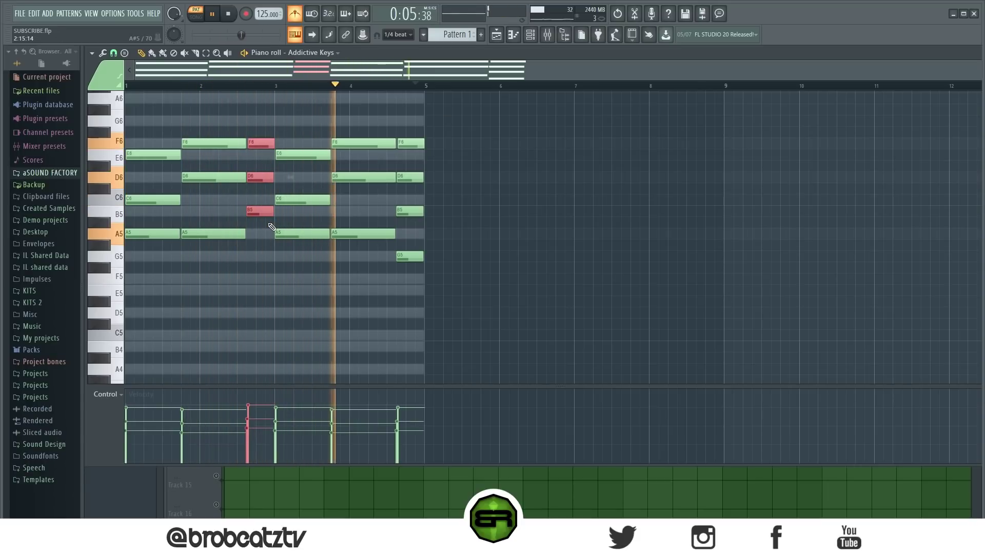
pyautogui.moveTo(417, 125); pyautogui.dragTo(418, 306)
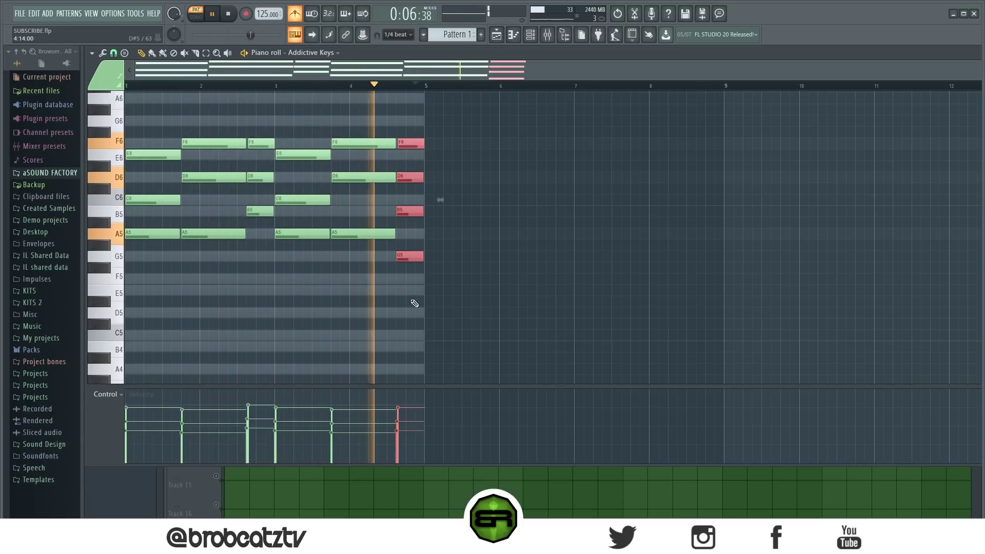
pyautogui.keyDown('ctrl'); pyautogui.click(446, 299); pyautogui.keyUp('ctrl')
pyautogui.press('space')
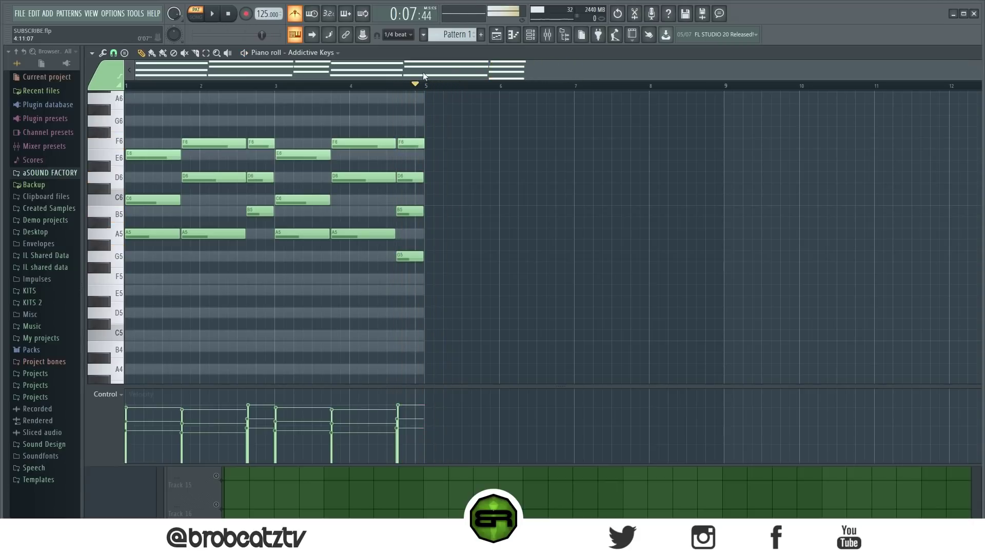
# - Add an E6, C6 and A5 chord at the start of Addictive Keys #2 and shorten it to one bar
pyautogui.click(537, 40)
pyautogui.rightClick(281, 128)
pyautogui.click(334, 130)
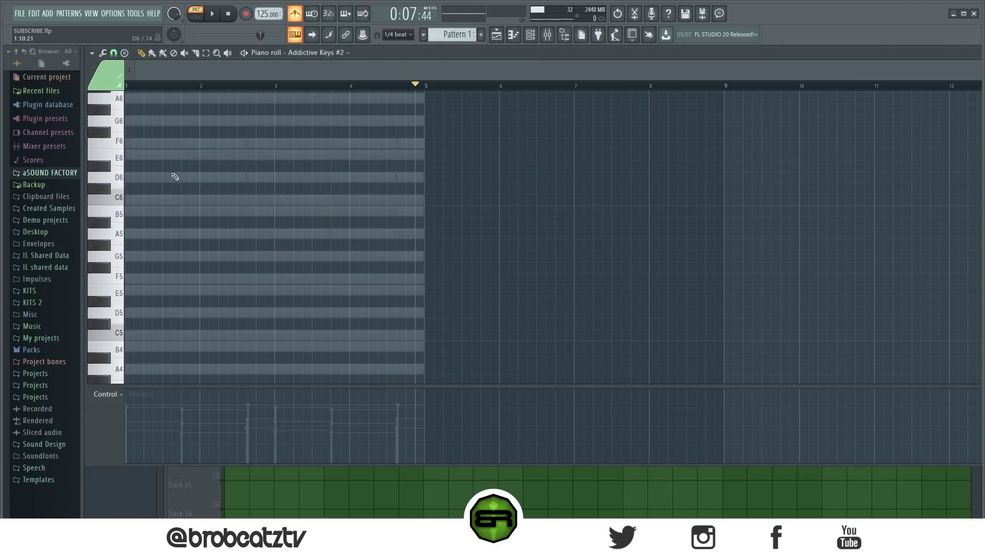
pyautogui.click(129, 156)
pyautogui.click(134, 199)
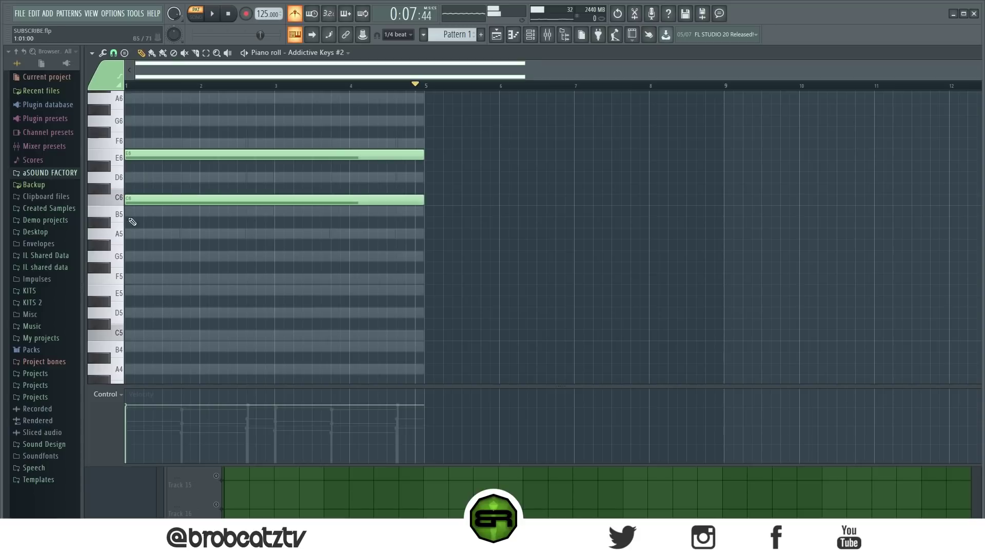
pyautogui.click(128, 234)
pyautogui.hotkey('ctrl', 'a')
pyautogui.moveTo(424, 229); pyautogui.dragTo(202, 246)
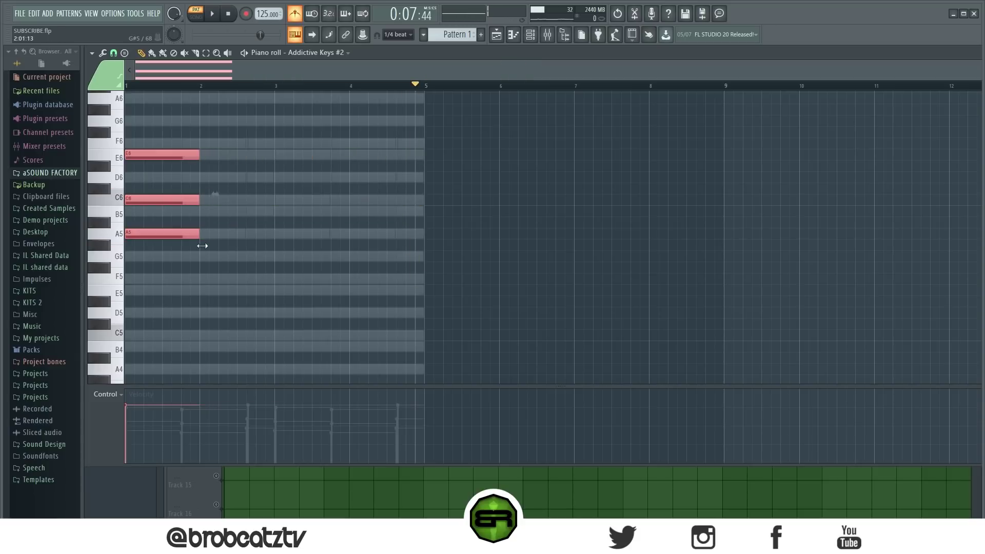
# - Lower the velocities of the chord's A5 and C6 notes, making A5 the softest
pyautogui.click(169, 233)
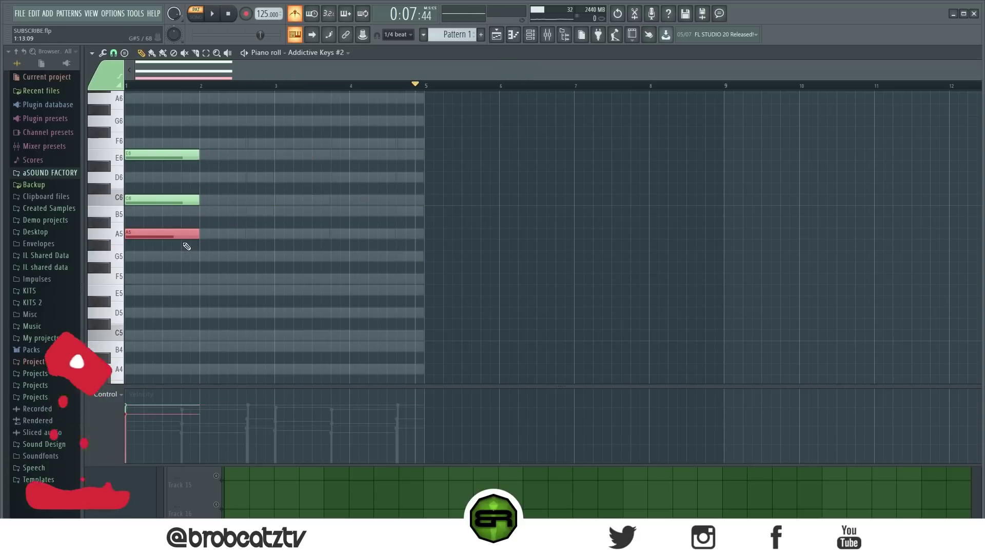
pyautogui.click(177, 200)
pyautogui.click(167, 234)
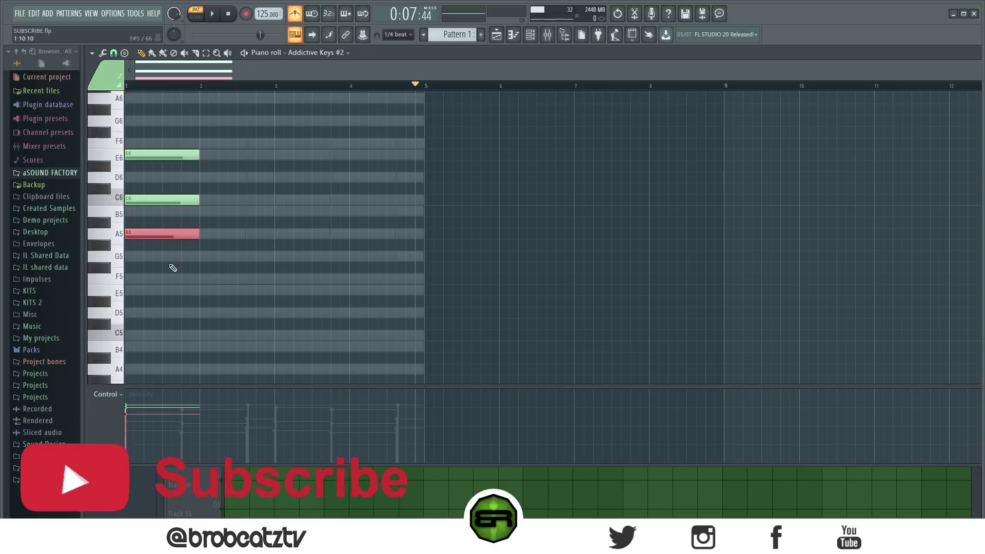
pyautogui.click(169, 200)
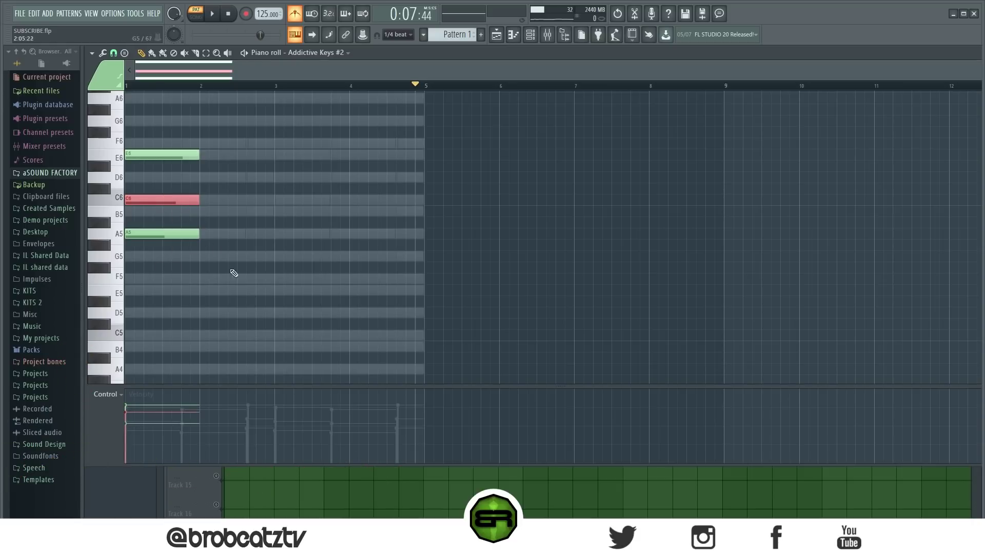
# - Move the whole chord down one octave and copy it to bar 2
pyautogui.moveTo(240, 279); pyautogui.dragTo(131, 119)
pyautogui.moveTo(136, 158); pyautogui.dragTo(118, 295)
pyautogui.scroll(-3, 146, 259)
pyautogui.keyDown('shift'); pyautogui.moveTo(147, 194); pyautogui.dragTo(210, 192); pyautogui.keyUp('shift')
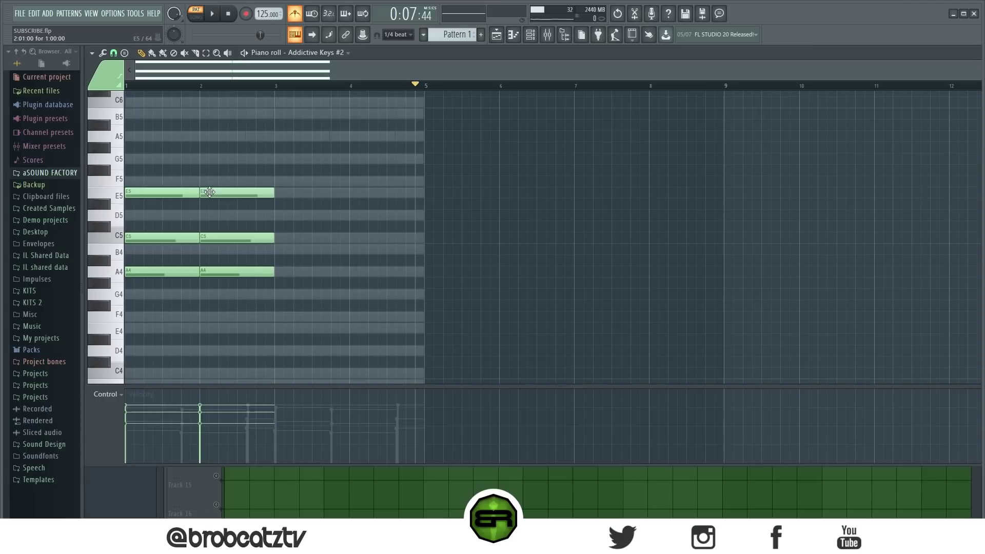
# - Raise the bar-2 chord's upper notes to F5 and D5 and duplicate both chords into bars 3 and 4
pyautogui.keyDown('ctrl'); pyautogui.moveTo(213, 180); pyautogui.dragTo(222, 214); pyautogui.keyUp('ctrl')
pyautogui.keyDown('ctrl'); pyautogui.click(221, 215); pyautogui.keyUp('ctrl')
pyautogui.keyDown('ctrl'); pyautogui.moveTo(288, 159); pyautogui.dragTo(129, 284); pyautogui.keyUp('ctrl')
pyautogui.hotkey('ctrl', 'b')
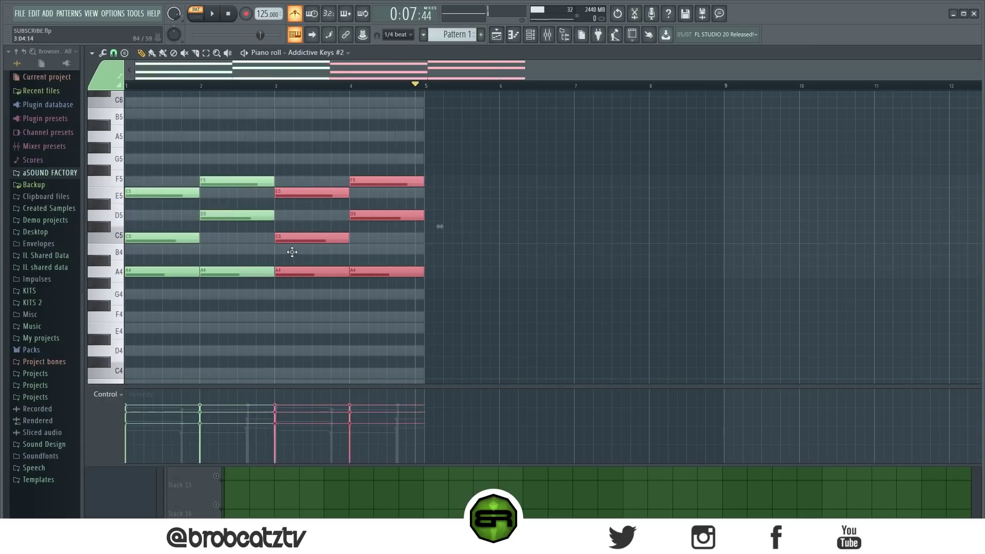
# - Slightly lower the velocity of the chords in bars 1 and 3 of Addictive Keys #2
pyautogui.click(255, 259)
pyautogui.press('space')
pyautogui.press('space')
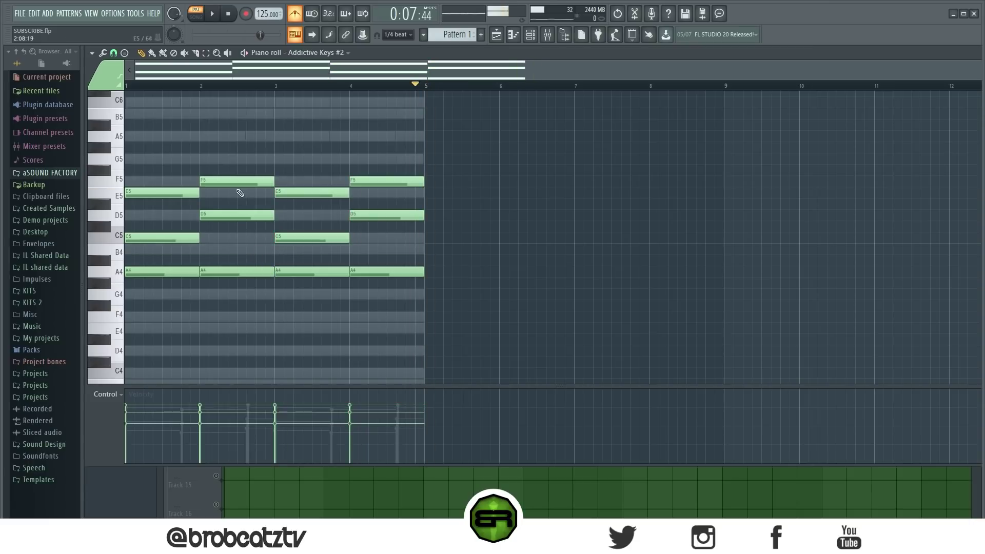
pyautogui.keyDown('ctrl'); pyautogui.moveTo(236, 179); pyautogui.dragTo(251, 288); pyautogui.keyUp('ctrl')
pyautogui.keyDown('ctrl'); pyautogui.moveTo(155, 177); pyautogui.dragTo(165, 297); pyautogui.keyUp('ctrl')
pyautogui.keyDown('alt'); pyautogui.scroll(-1, 165, 297); pyautogui.keyUp('alt')
pyautogui.keyDown('ctrl'); pyautogui.moveTo(292, 189); pyautogui.dragTo(311, 283); pyautogui.keyUp('ctrl')
pyautogui.keyDown('alt'); pyautogui.scroll(-2, 311, 282); pyautogui.keyUp('alt')
pyautogui.click(311, 283)
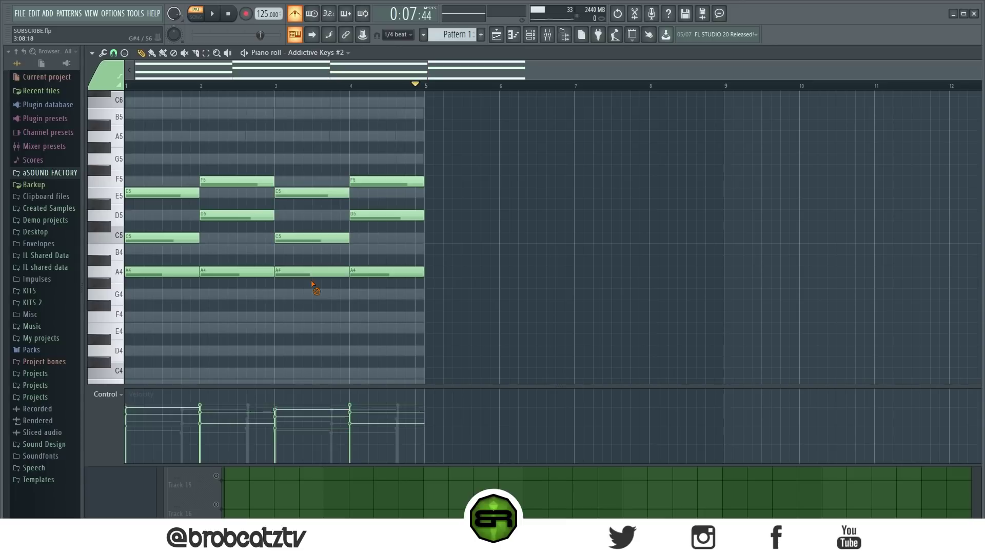
# - Add an A3 bass note at bar 1, shorten it to three beats and play the pattern
pyautogui.scroll(-2, 272, 289)
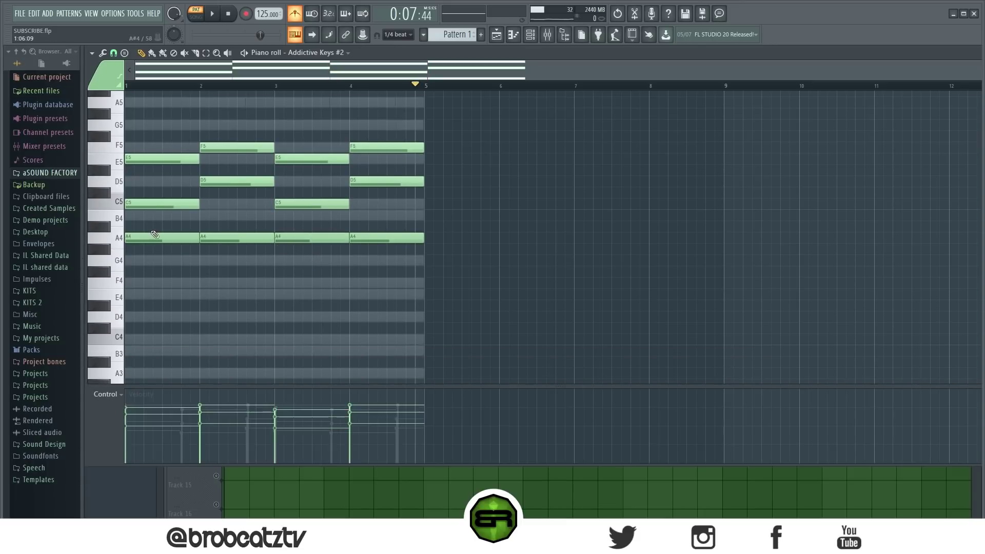
pyautogui.click(143, 373)
pyautogui.scroll(-4, 154, 349)
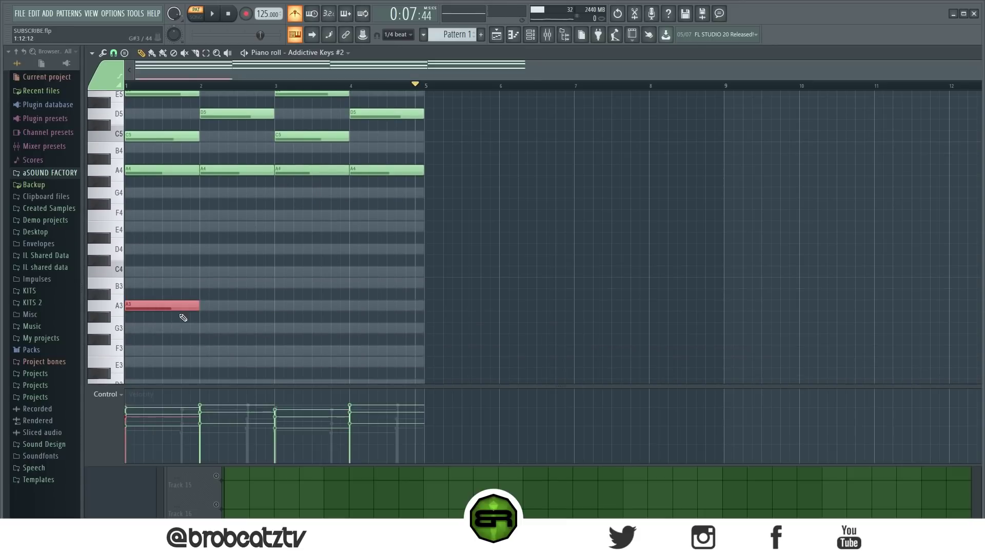
pyautogui.click(197, 319)
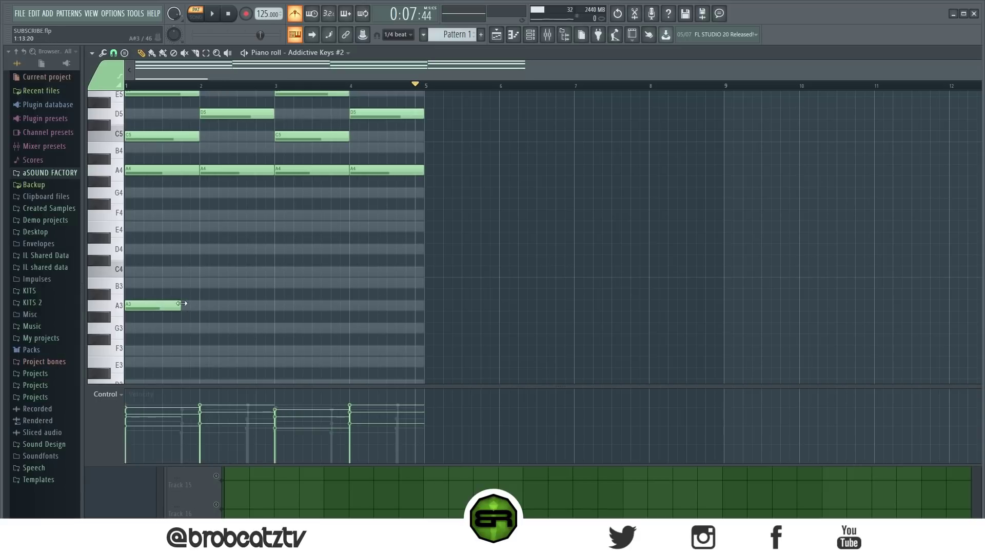
pyautogui.press('space')
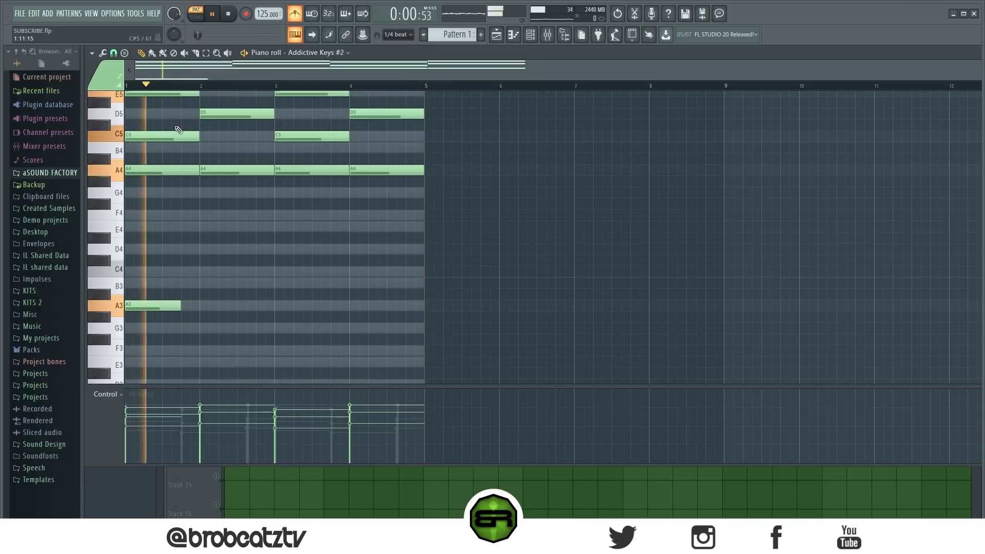
pyautogui.press('space')
pyautogui.press('space')
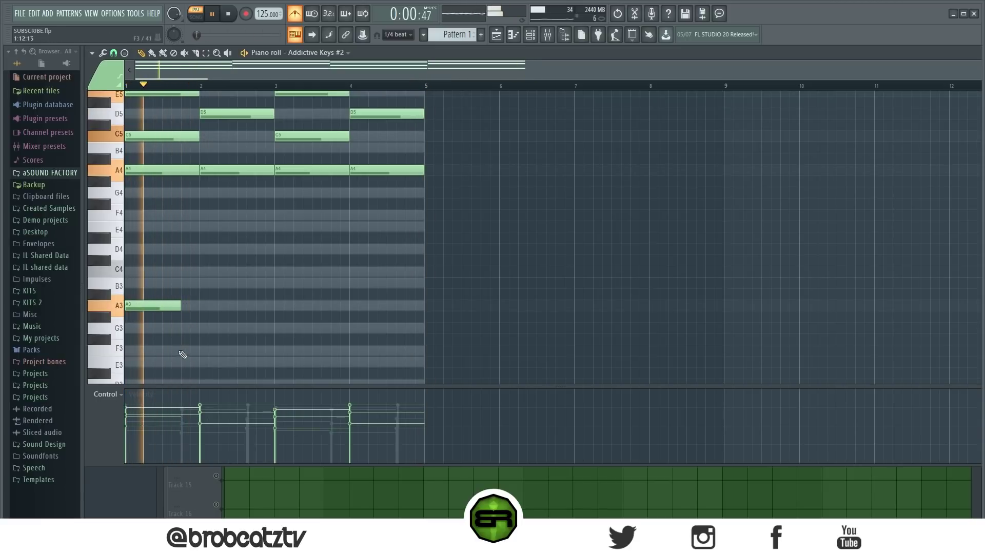
# - Continue the bass with F3 and a short G3 ending at bar 3, and duplicate the three bass notes from bar 3
pyautogui.click(182, 351)
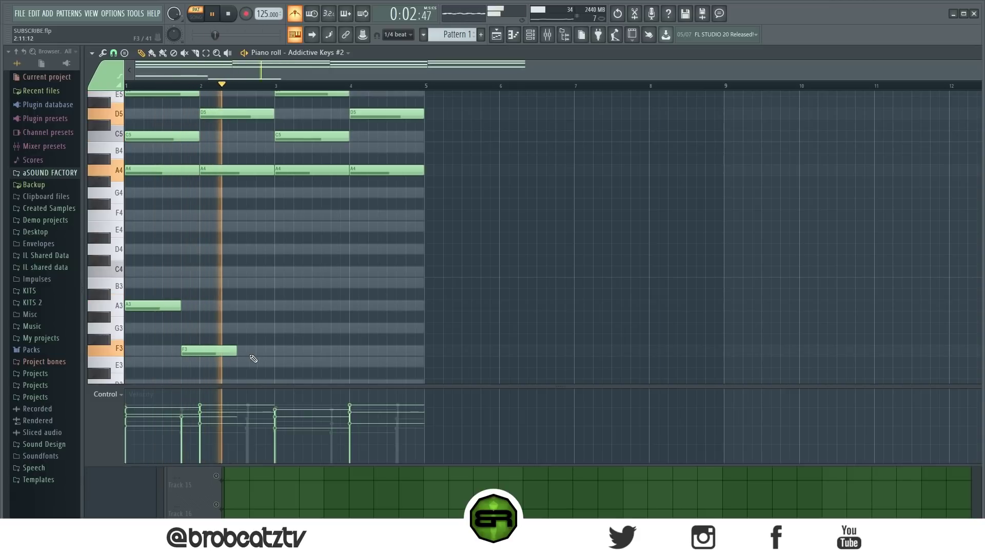
pyautogui.click(249, 328)
pyautogui.moveTo(299, 330); pyautogui.dragTo(165, 303)
pyautogui.press('space')
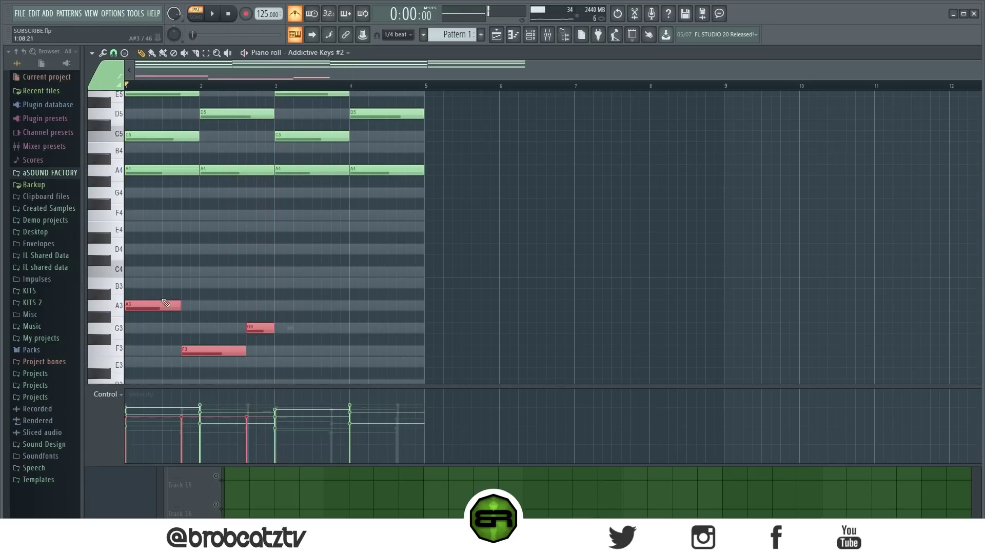
pyautogui.hotkey('ctrl', 'b')
pyautogui.press('space')
# - Slightly raise the velocity of all six bass notes and stop playback
pyautogui.moveTo(482, 267); pyautogui.dragTo(167, 382)
pyautogui.scroll(1, 220, 301)
pyautogui.keyDown('ctrl'); pyautogui.click(229, 285); pyautogui.keyUp('ctrl')
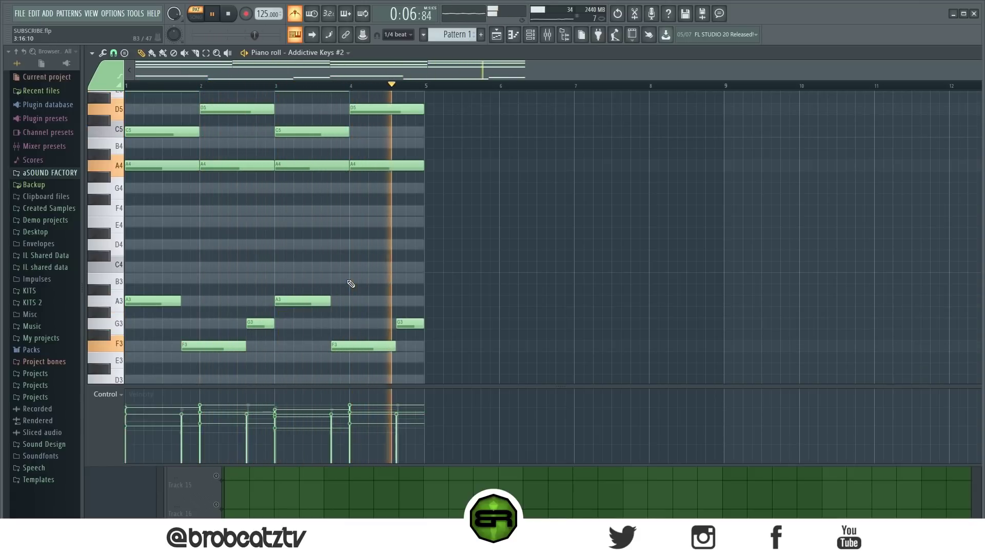
pyautogui.press('space')
# - Copy the Addictive Keys #2 notes into the first ElectraX64 channel
pyautogui.click(533, 34)
pyautogui.rightClick(287, 124)
pyautogui.click(388, 137)
pyautogui.rightClick(287, 139)
pyautogui.click(386, 161)
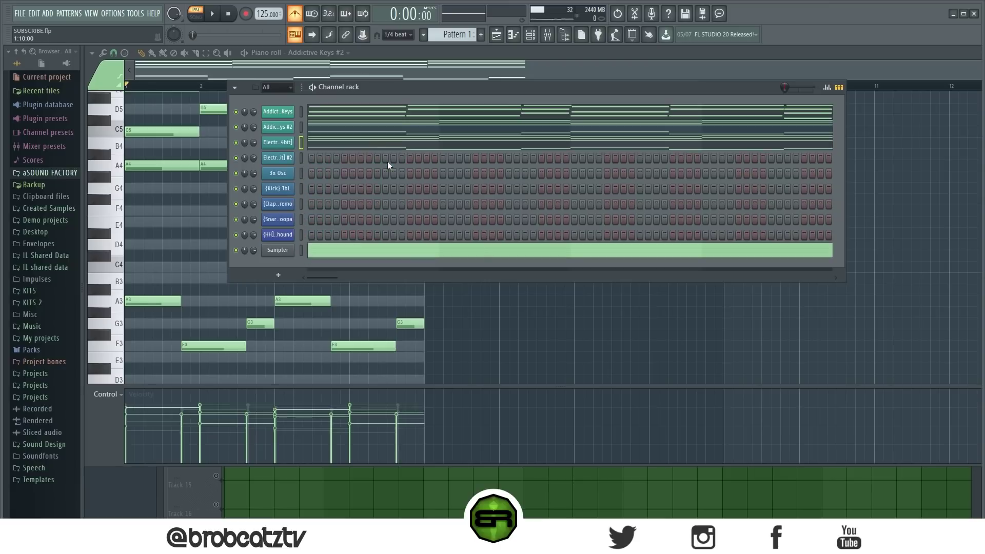
# - Delete all A3, F3 and G3 bass notes from the ElectraX64 copy and lower the velocity of its chords
pyautogui.rightClick(362, 345)
pyautogui.rightClick(407, 323)
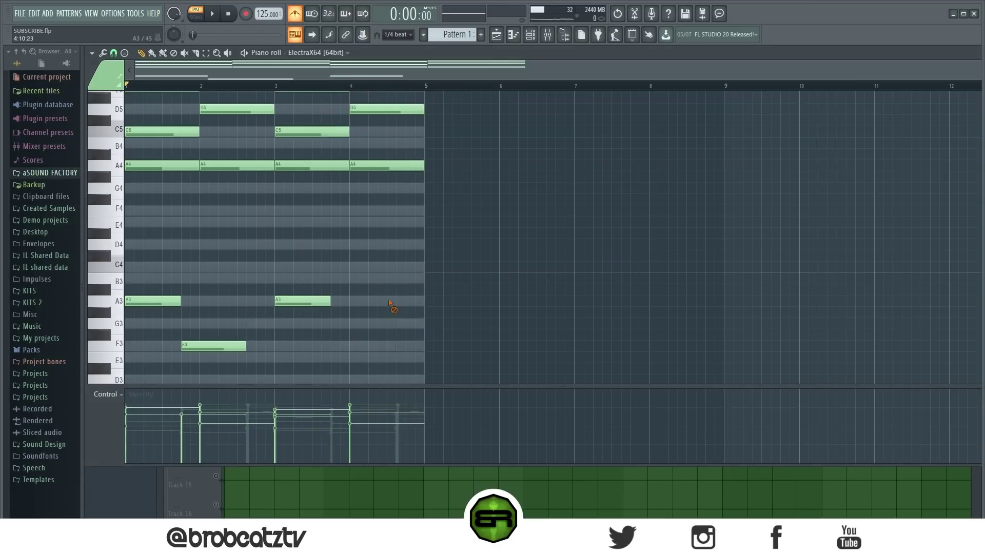
pyautogui.rightClick(308, 300)
pyautogui.rightClick(216, 345)
pyautogui.rightClick(154, 300)
pyautogui.press('space')
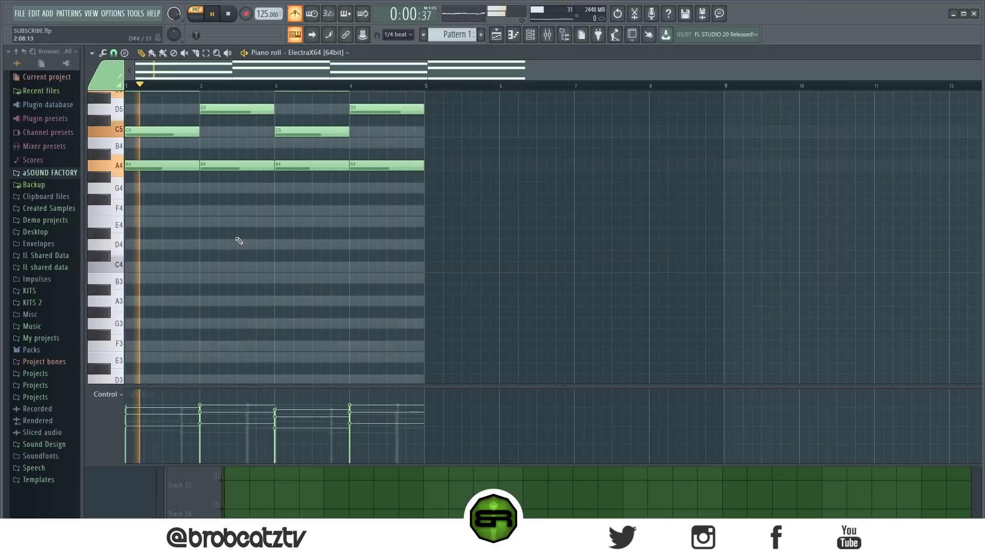
pyautogui.hotkey('ctrl', 'a')
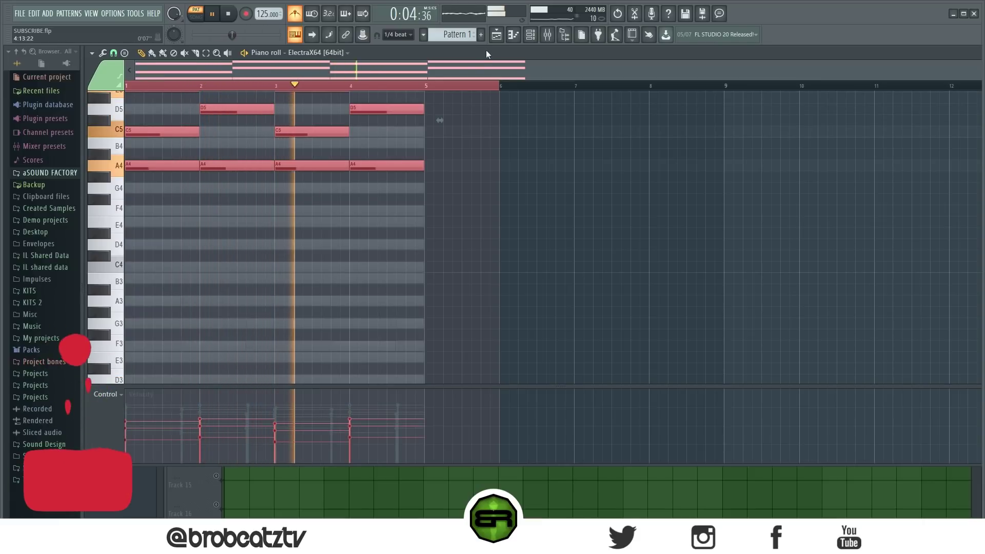
# - In ElectraX64 #2, add half-beat E5 and C5 notes at bar 1, followed directly by a half-beat A4
pyautogui.click(533, 36)
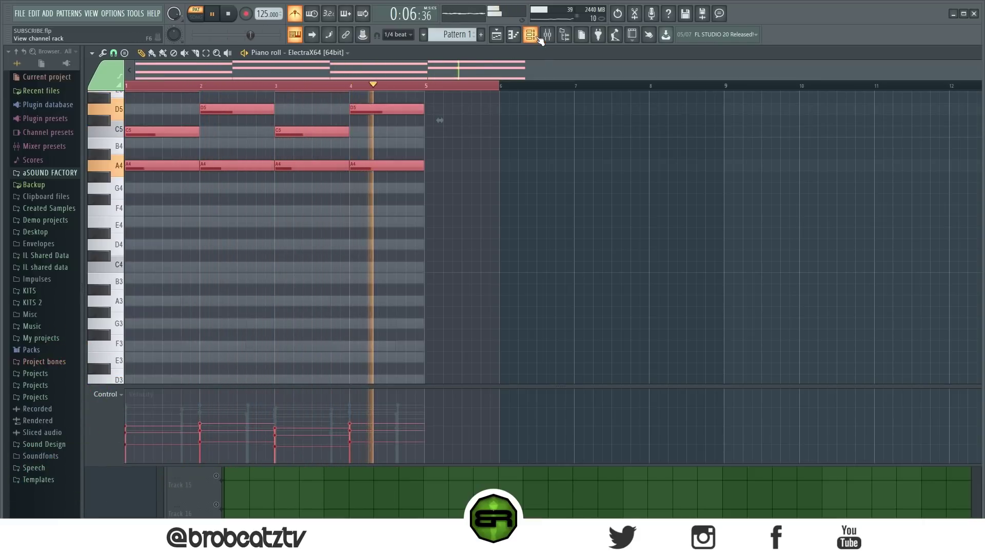
pyautogui.rightClick(282, 158)
pyautogui.click(304, 159)
pyautogui.scroll(4, 306, 161)
pyautogui.press('space')
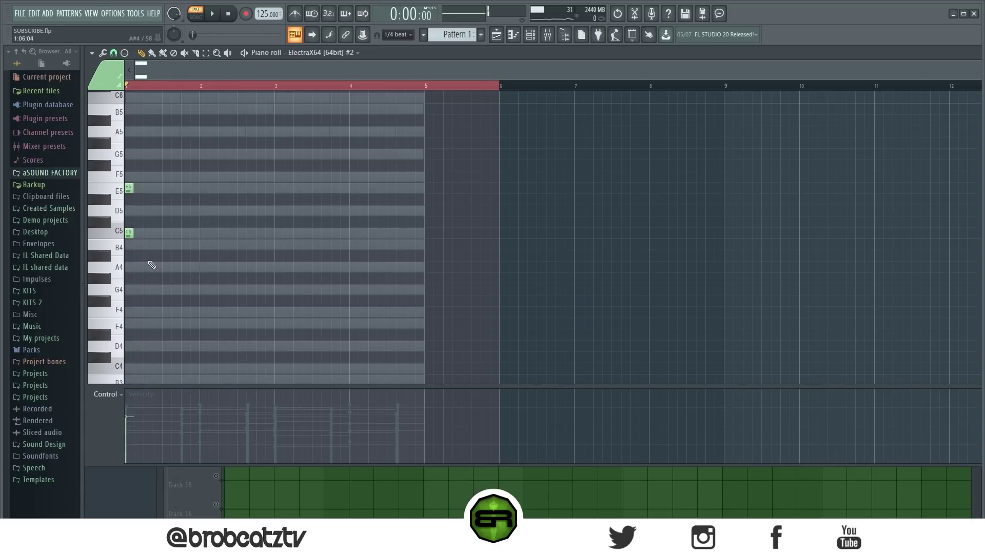
pyautogui.press('space')
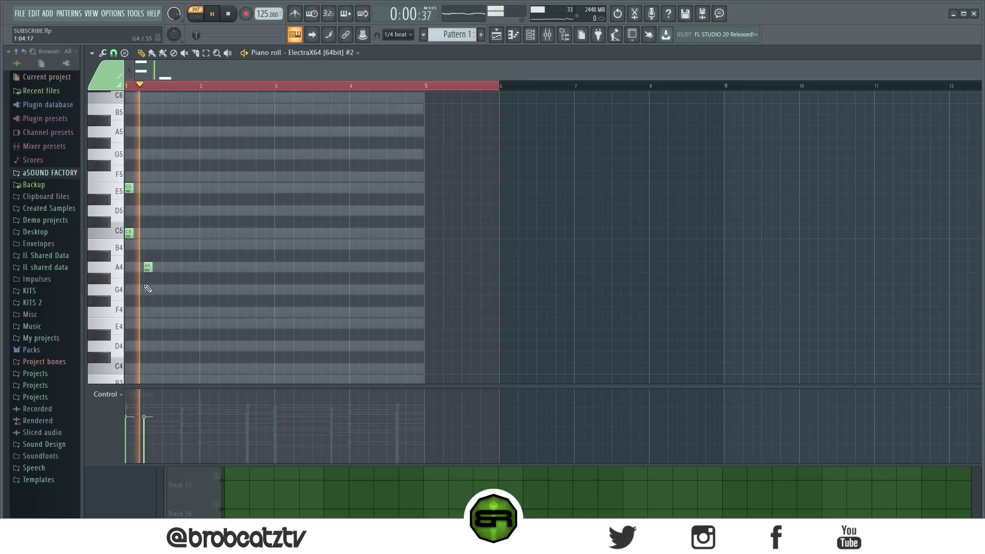
pyautogui.moveTo(148, 267); pyautogui.dragTo(138, 269)
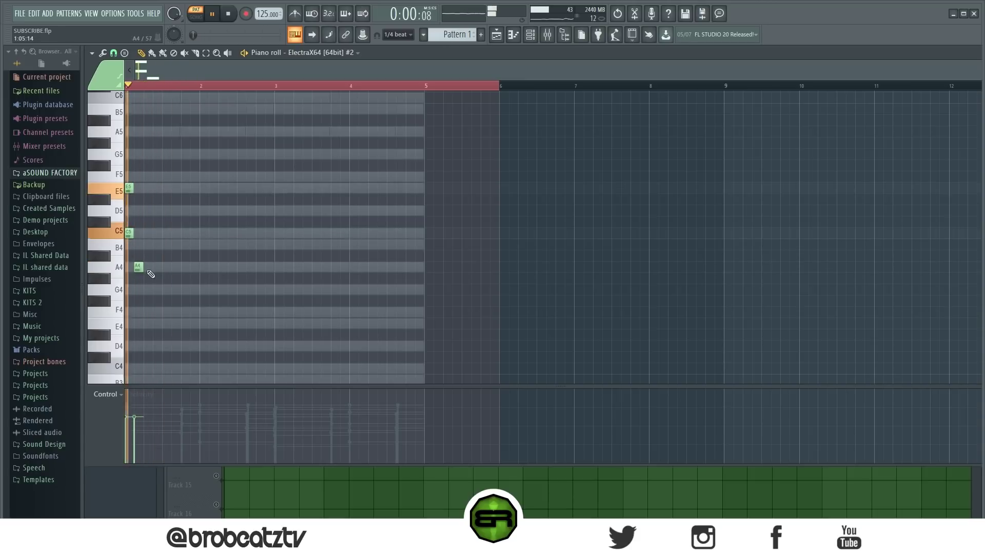
# - Add two more short figures matching the piano's chord changes: F5 and D5 followed by A4, and F5 and D5 followed by B4
pyautogui.press('space')
pyautogui.moveTo(191, 317); pyautogui.dragTo(181, 191)
pyautogui.press('space')
pyautogui.press('space')
pyautogui.press('space')
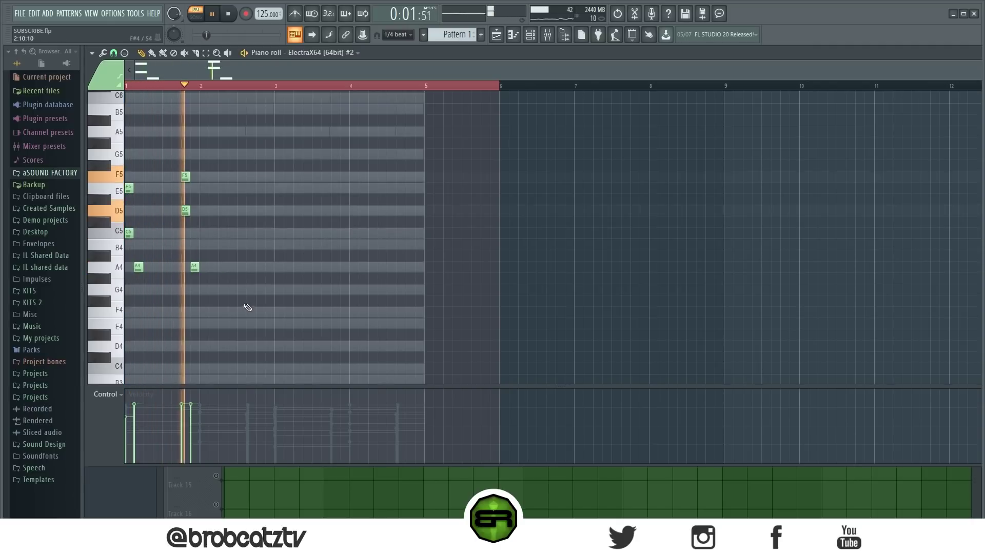
pyautogui.press('space')
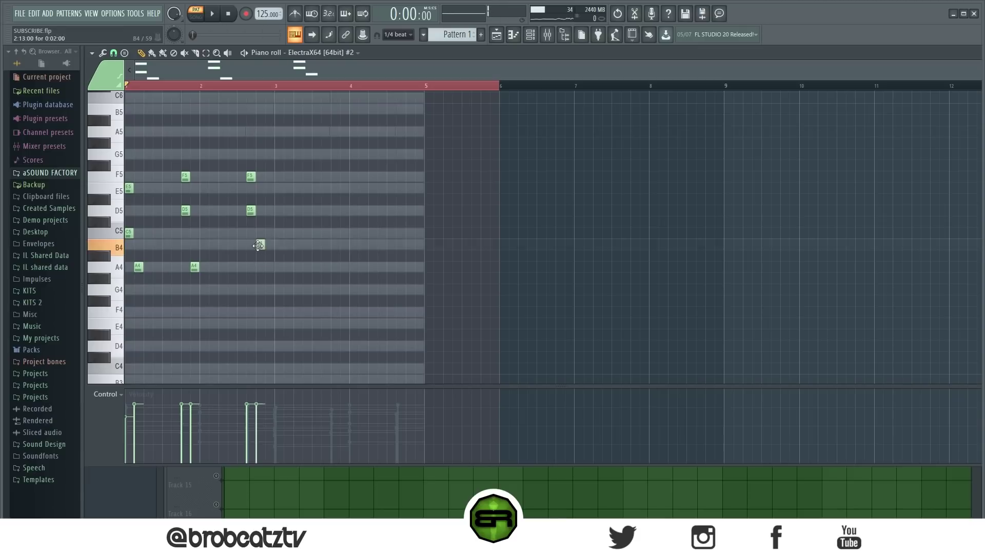
# - Play the pattern and slightly lower the velocity of both F5 and D5 pairs in the ElectraX64 #2 part
pyautogui.press('space')
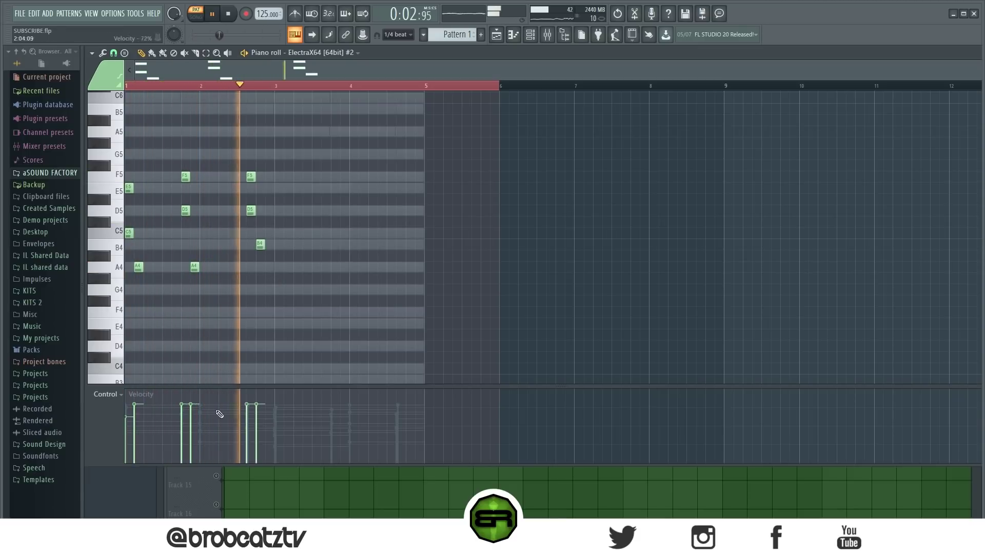
pyautogui.click(182, 413)
pyautogui.click(247, 416)
# - Duplicate the two-bar ElectraX64 #2 phrase to start at bar 3
pyautogui.moveTo(337, 338); pyautogui.dragTo(94, 141)
pyautogui.click(128, 198)
pyautogui.rightClick(129, 198)
pyautogui.moveTo(297, 318); pyautogui.dragTo(124, 148)
pyautogui.moveTo(128, 187)
pyautogui.mouseDown()
pyautogui.moveTo(299, 191)
pyautogui.moveTo(279, 197)
pyautogui.mouseUp()
pyautogui.rightClick(301, 213)
# - Add a short G4 under the final B4 and lower the velocity of all ElectraX64 #2 notes
pyautogui.press('space')
pyautogui.press('space')
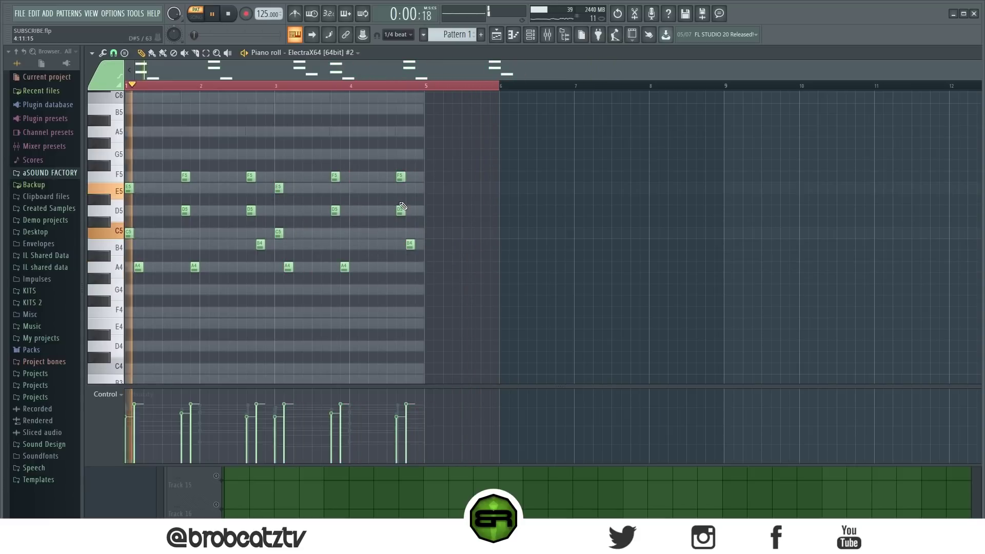
pyautogui.click(410, 289)
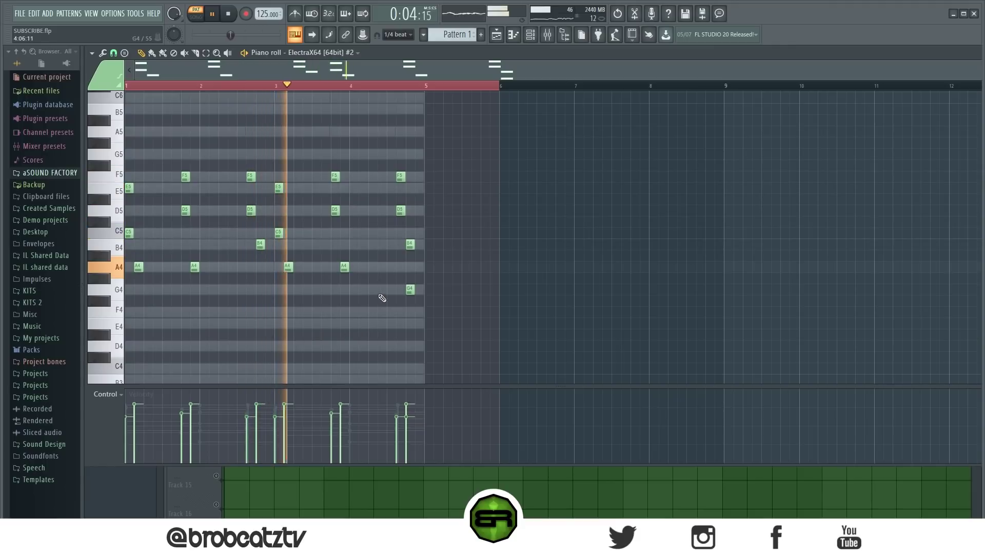
pyautogui.hotkey('ctrl', 'a')
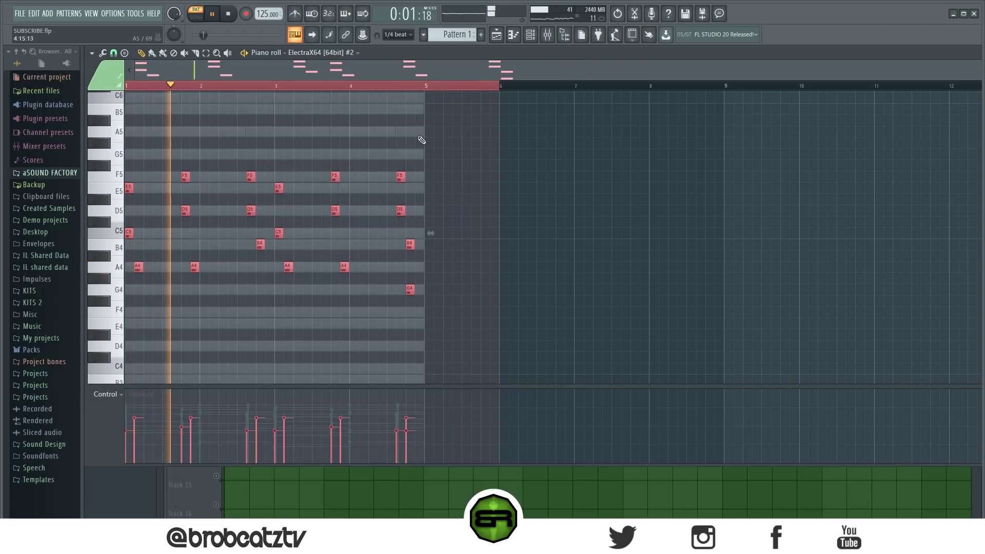
# - Mute the first ElectraX64 channel and check the low notes in the Addictive Keys #2 part
pyautogui.press('F6')
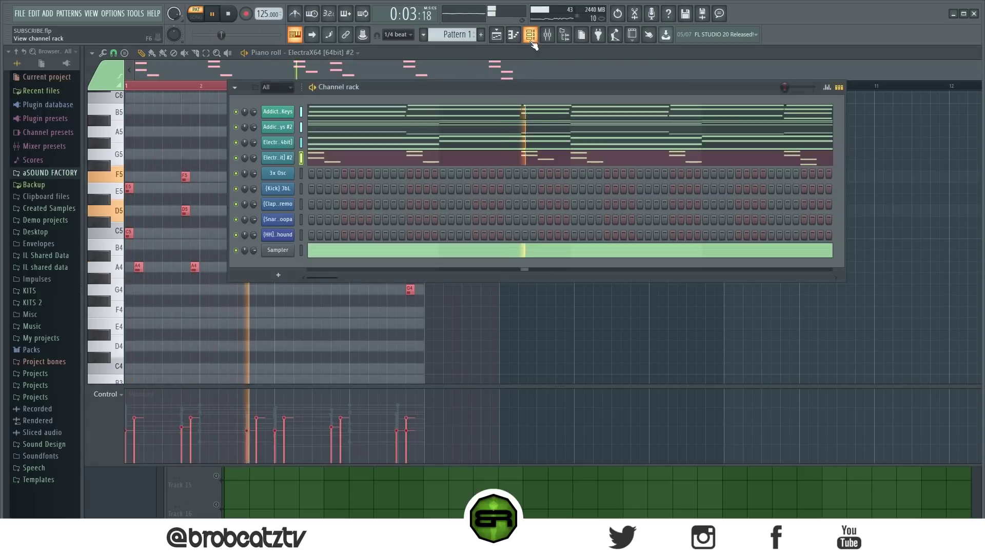
pyautogui.press('space')
pyautogui.rightClick(289, 177)
pyautogui.click(287, 177)
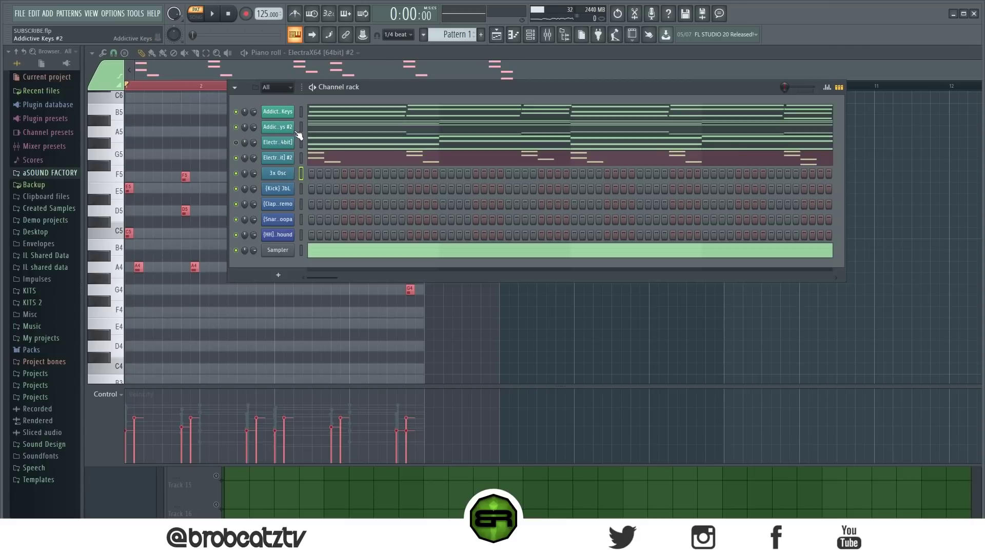
pyautogui.click(318, 133)
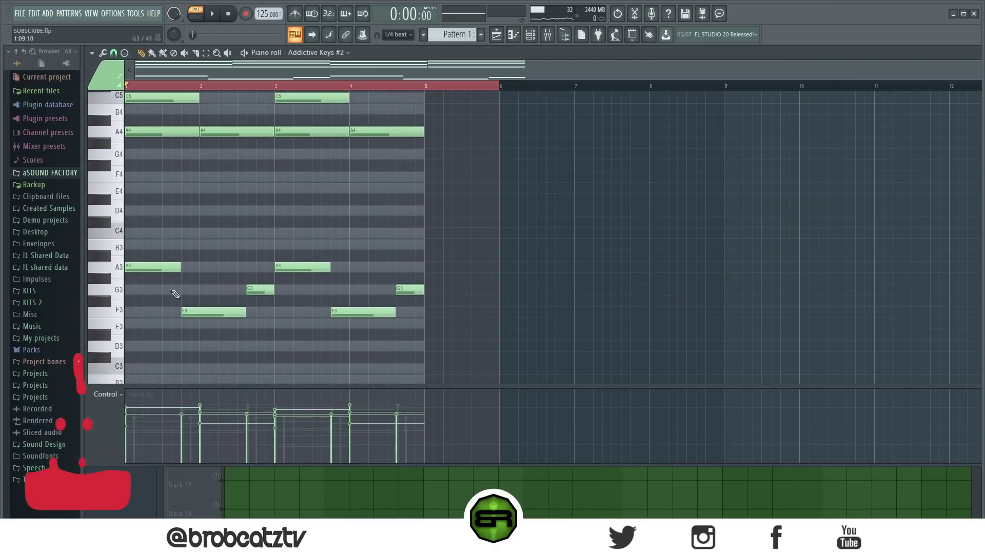
pyautogui.press('F6')
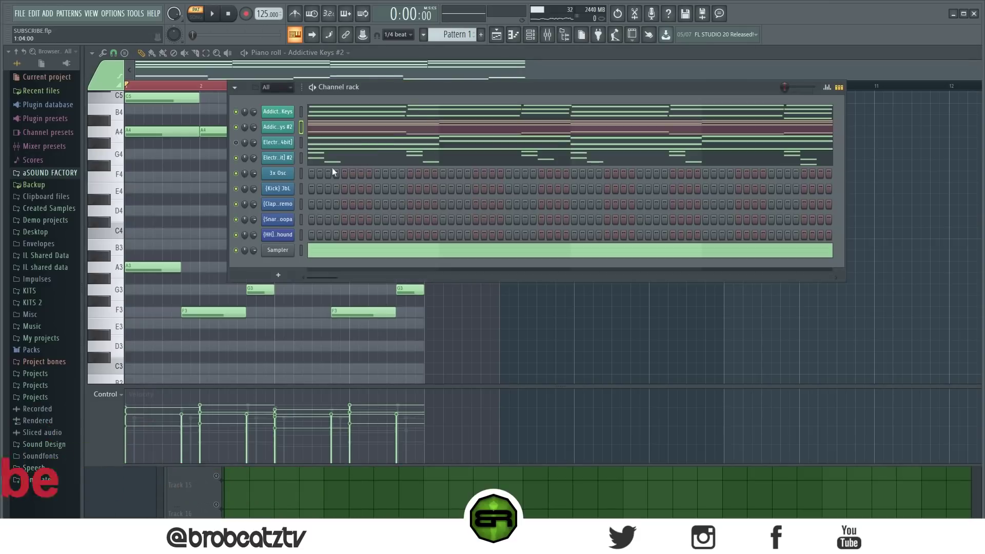
# - Enter a two-bar 3x Osc bass line of A3, F3 and G3 and duplicate it to start at bar 3
pyautogui.rightClick(281, 178)
pyautogui.click(310, 173)
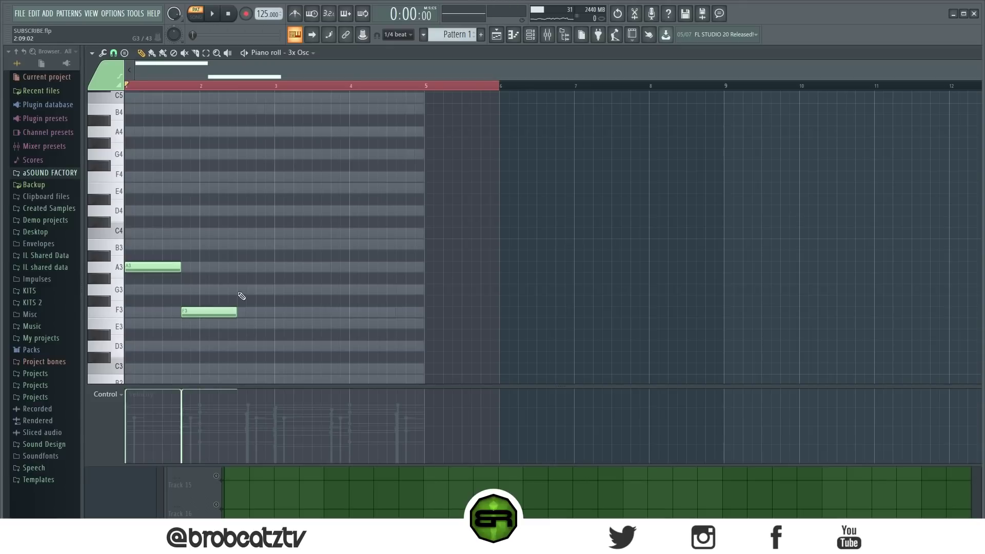
pyautogui.hotkey('ctrl', 'a')
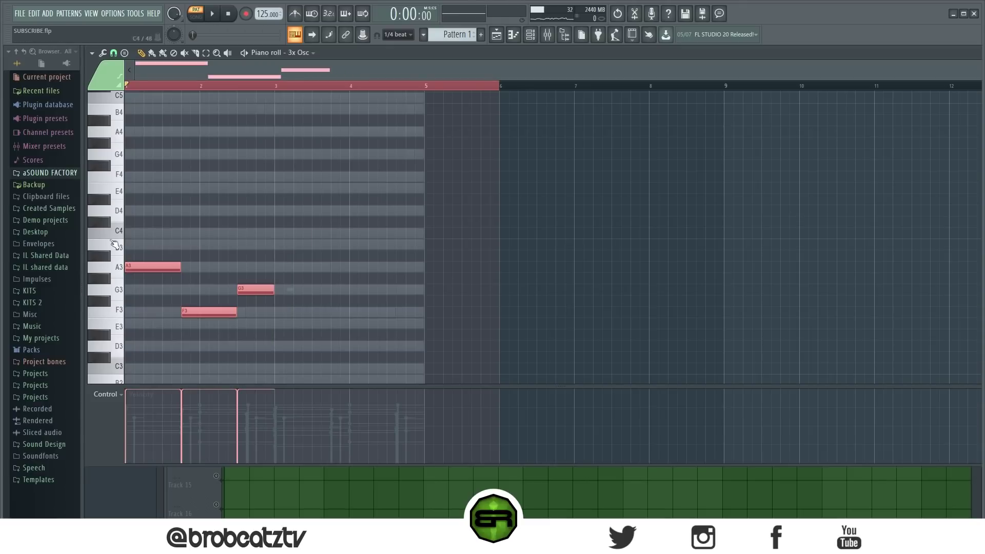
pyautogui.moveTo(144, 269); pyautogui.dragTo(297, 277)
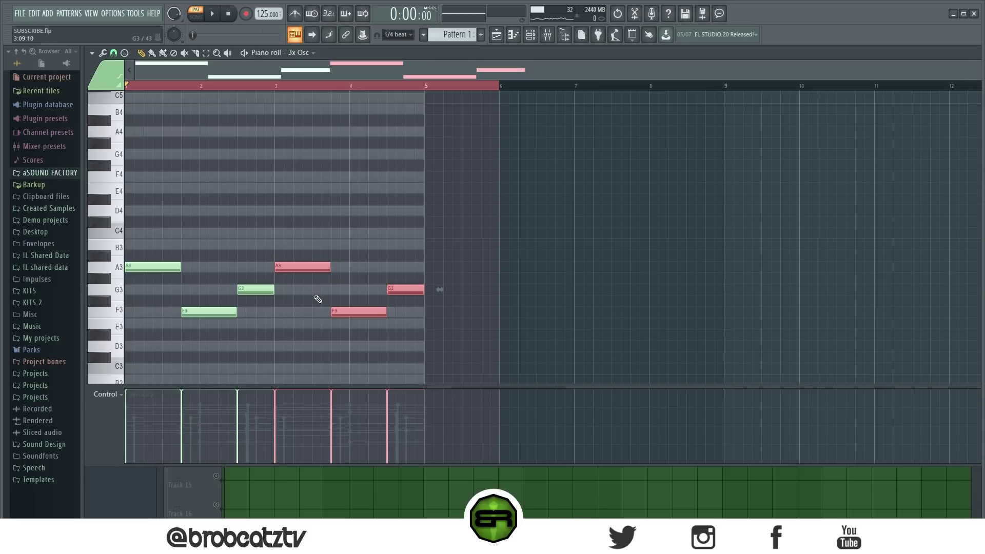
pyautogui.hotkey('ctrl', 'd')
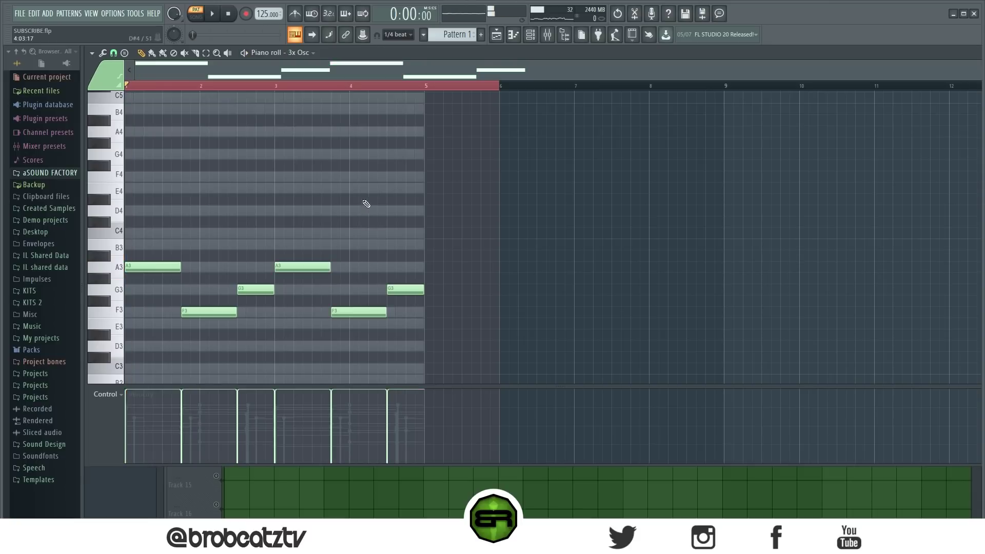
# - Mute 3x Osc and program kicks on steps 1, 15, 33 and 47 and claps on steps 9, 25, 41 and 57
pyautogui.click(530, 35)
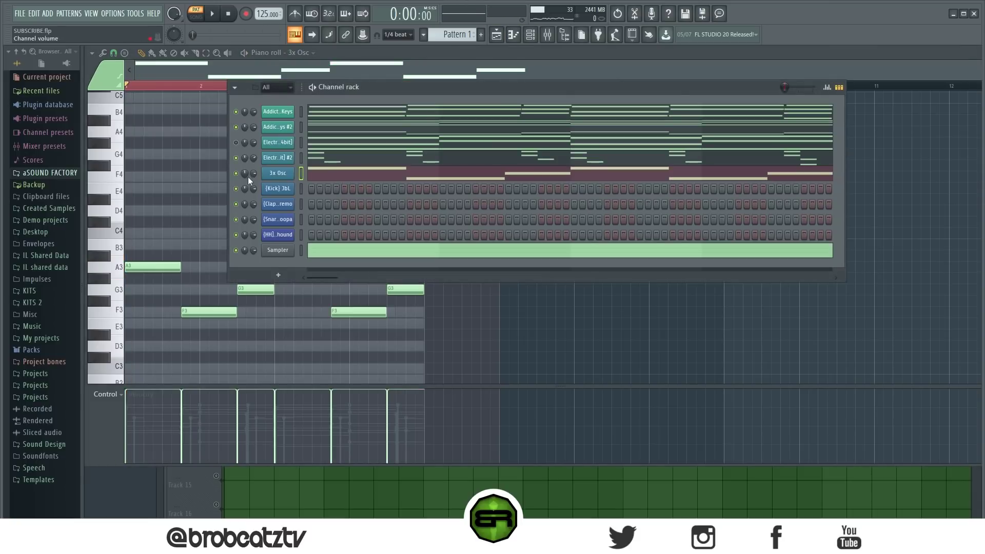
pyautogui.press('space')
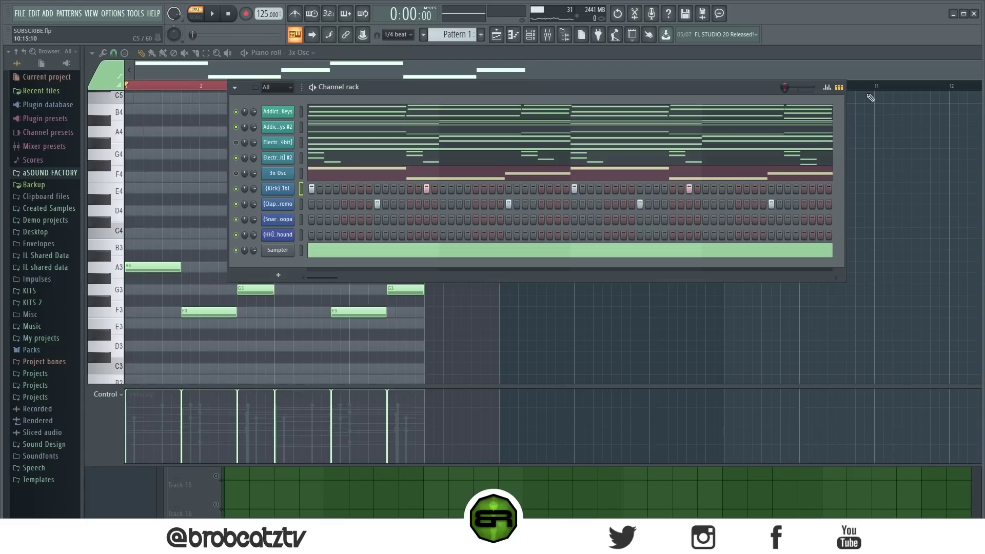
pyautogui.click(828, 88)
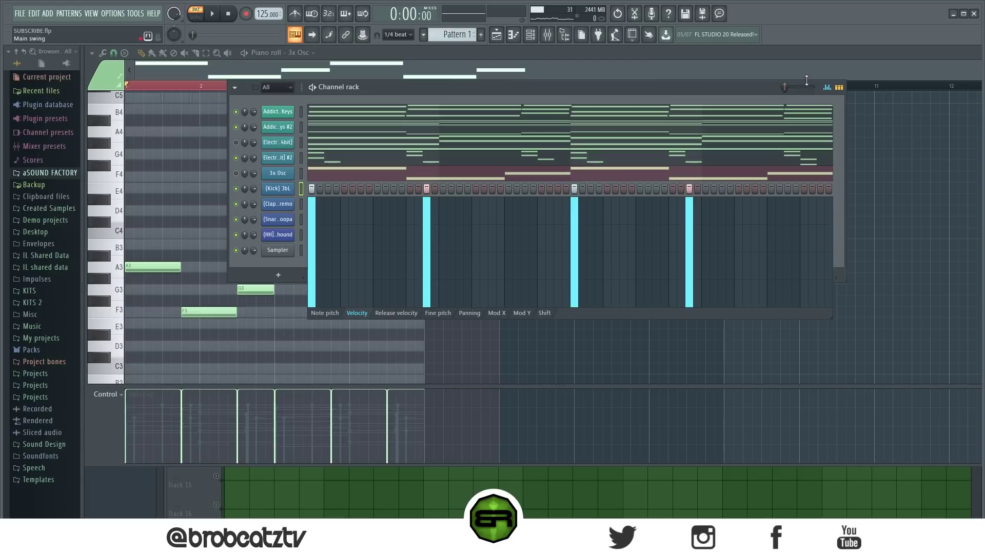
pyautogui.click(828, 88)
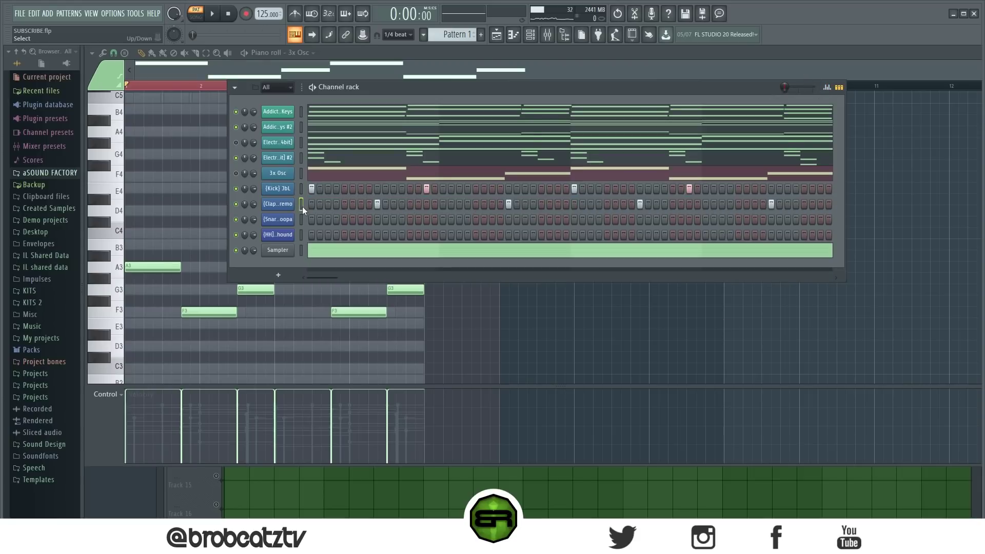
pyautogui.click(827, 87)
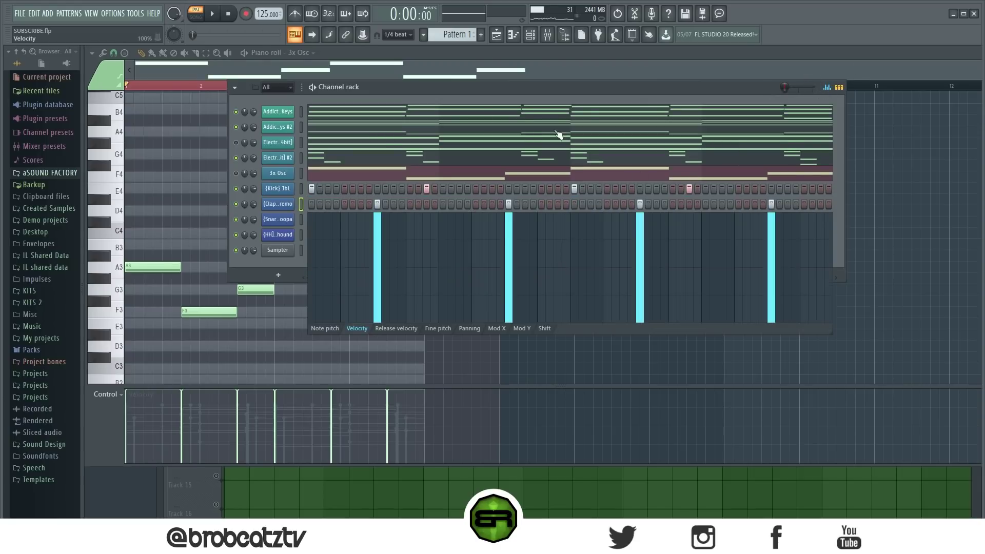
pyautogui.click(824, 85)
# - Play the pattern and add snare hits on steps 31, 51, 63 and 64
pyautogui.press('space')
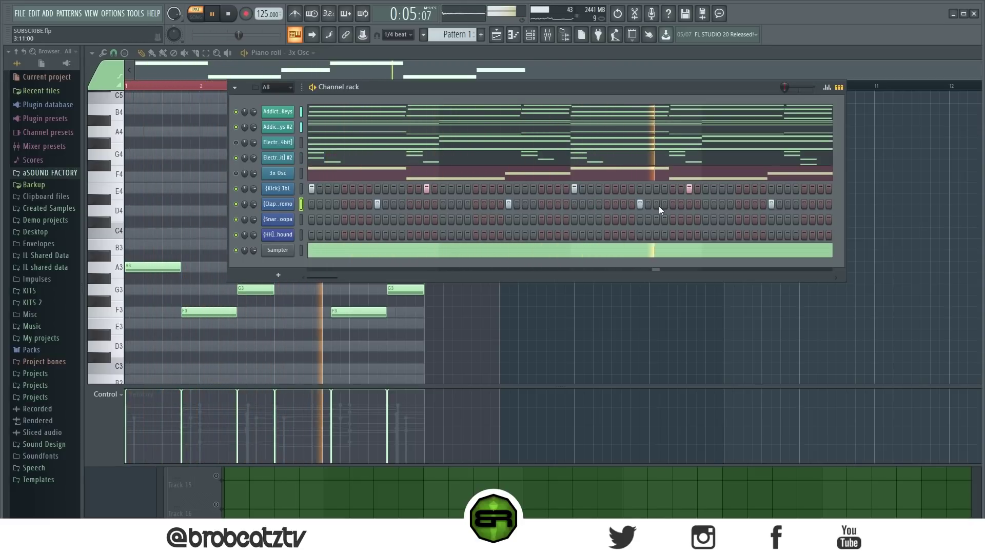
pyautogui.click(722, 220)
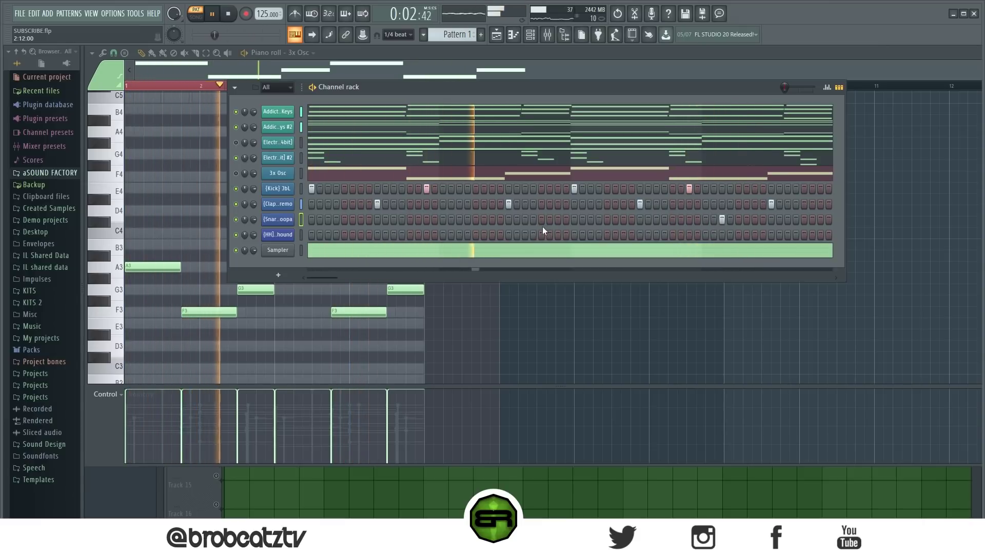
pyautogui.click(557, 221)
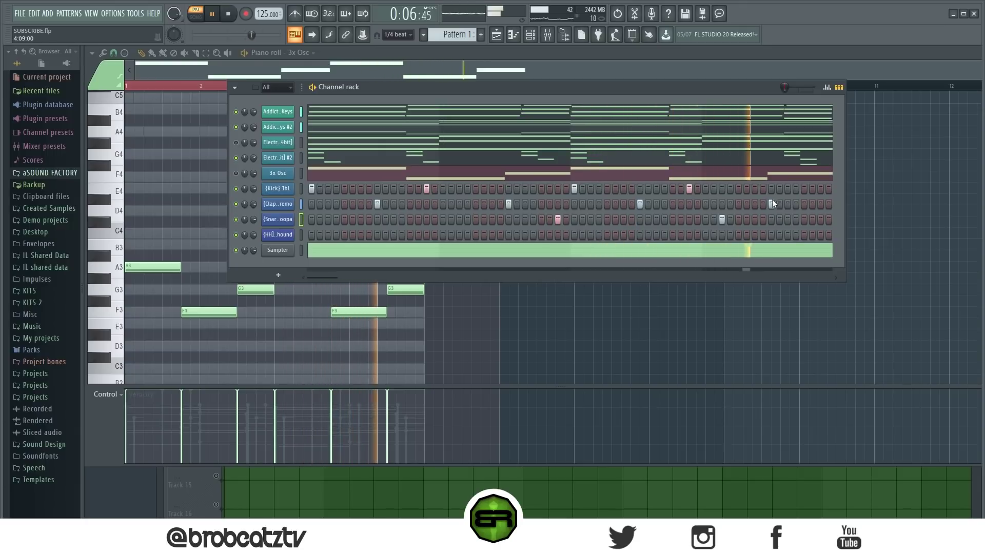
pyautogui.click(829, 220)
pyautogui.click(821, 219)
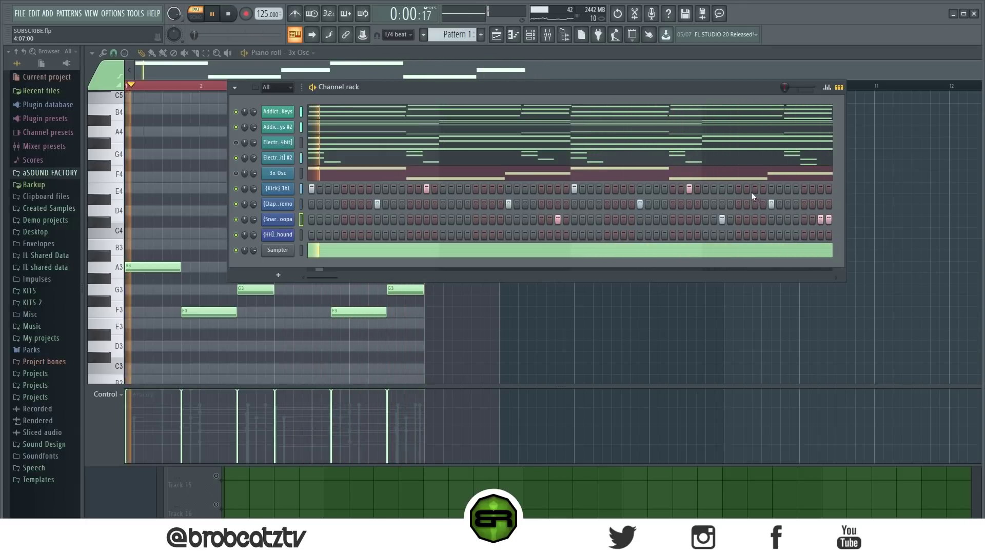
# - Add kicks on steps 53 and 59 and check the kick velocities
pyautogui.click(738, 189)
pyautogui.click(796, 189)
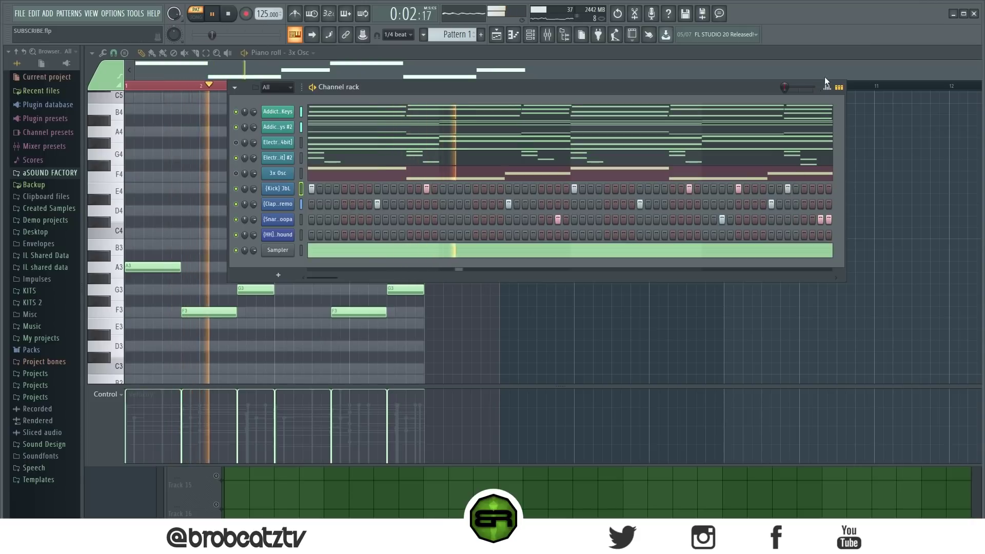
pyautogui.click(838, 88)
pyautogui.press('F6')
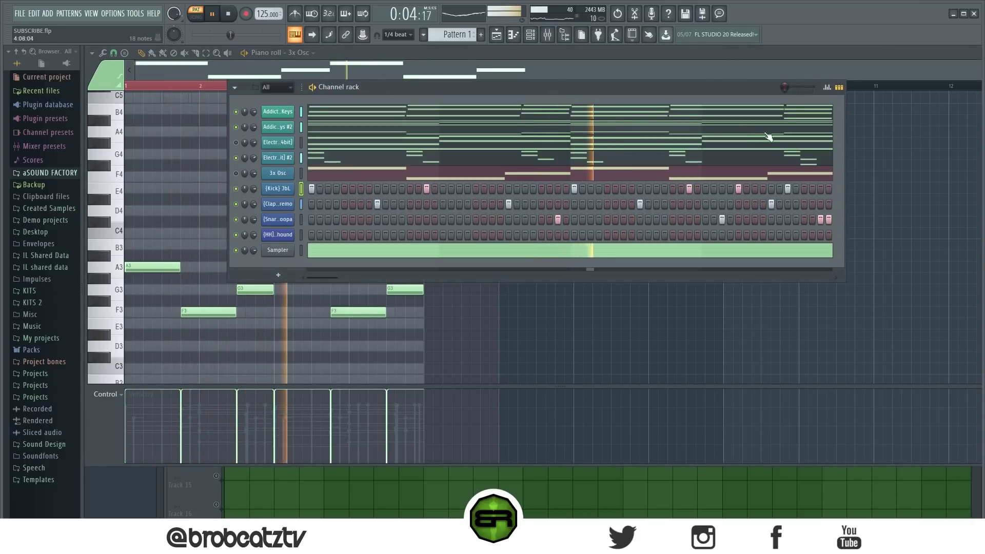
pyautogui.click(827, 88)
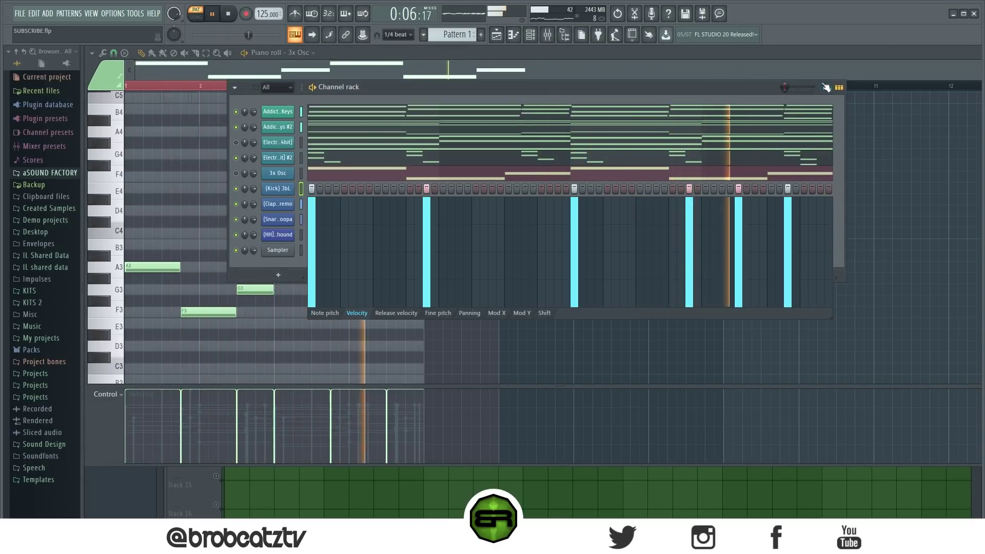
pyautogui.click(826, 86)
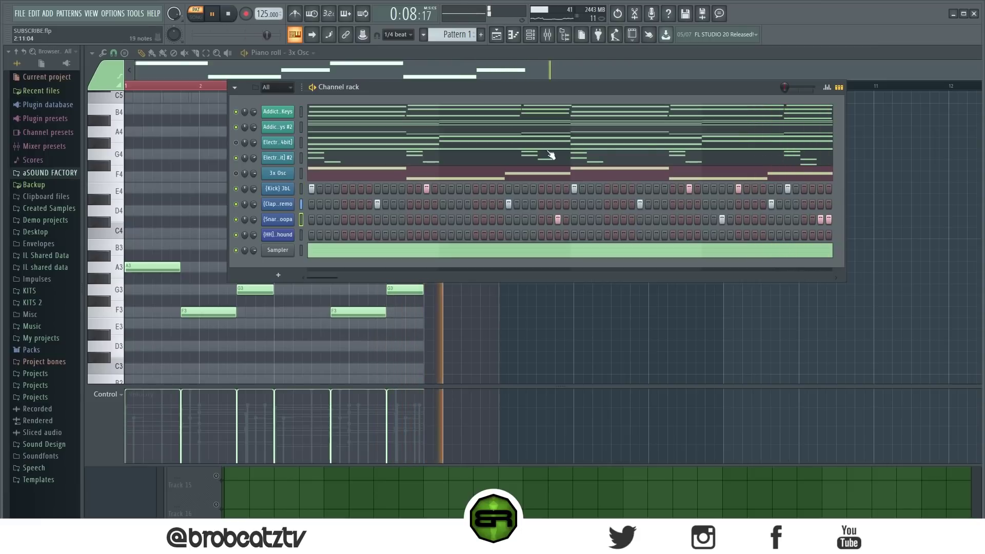
# - Slightly lower the velocity of the snare hits on steps 63 and 64, with the last hit softer, and stop playback
pyautogui.click(828, 87)
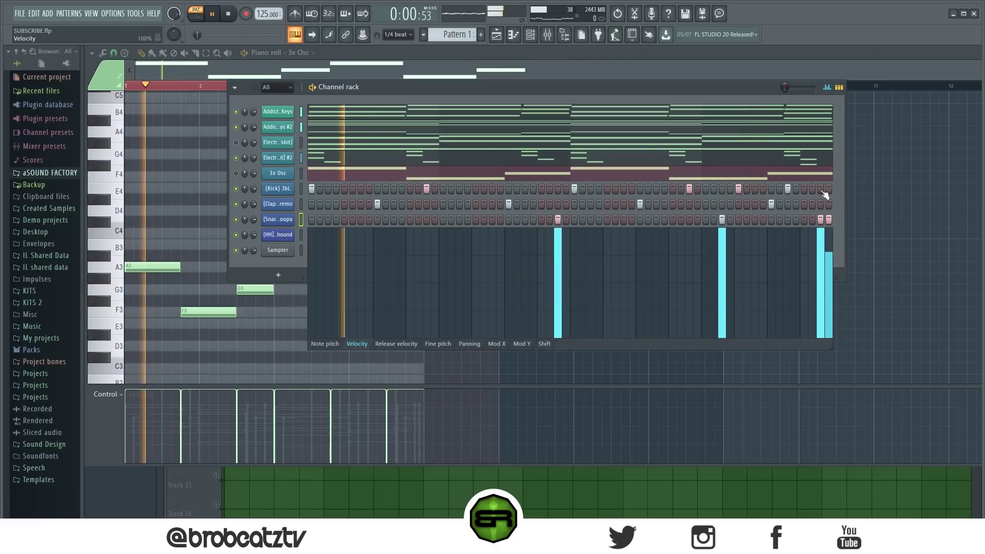
pyautogui.moveTo(821, 246); pyautogui.dragTo(829, 199)
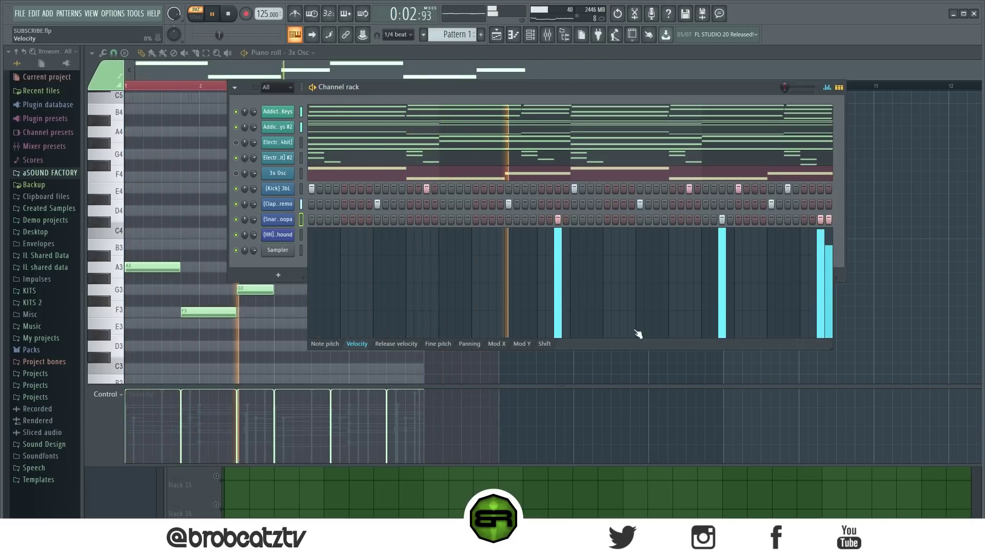
pyautogui.click(827, 88)
pyautogui.press('space')
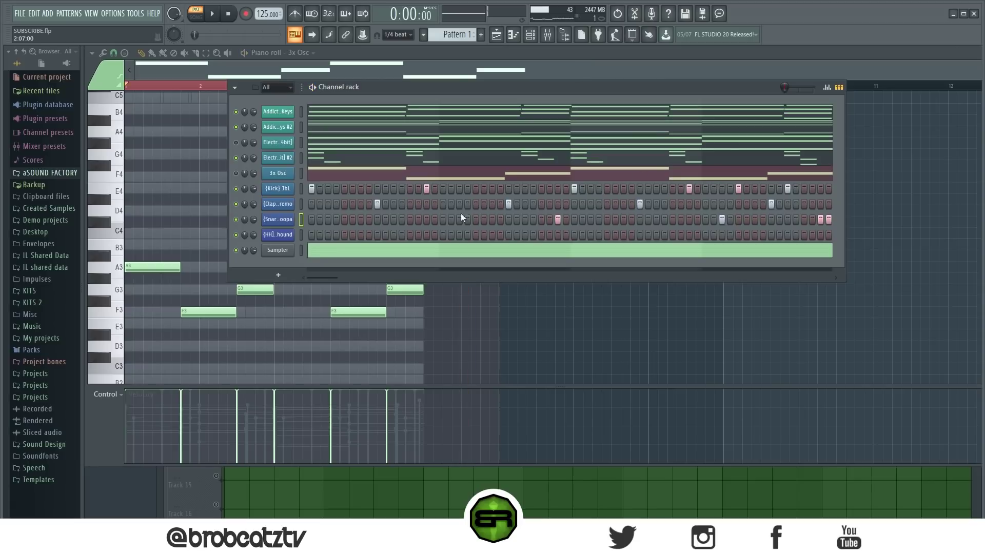
# - Fill the Bloodhound hi-hat channel every two steps, open its piano roll and clear the time selection
pyautogui.rightClick(295, 237)
pyautogui.click(413, 267)
pyautogui.rightClick(294, 236)
pyautogui.click(316, 236)
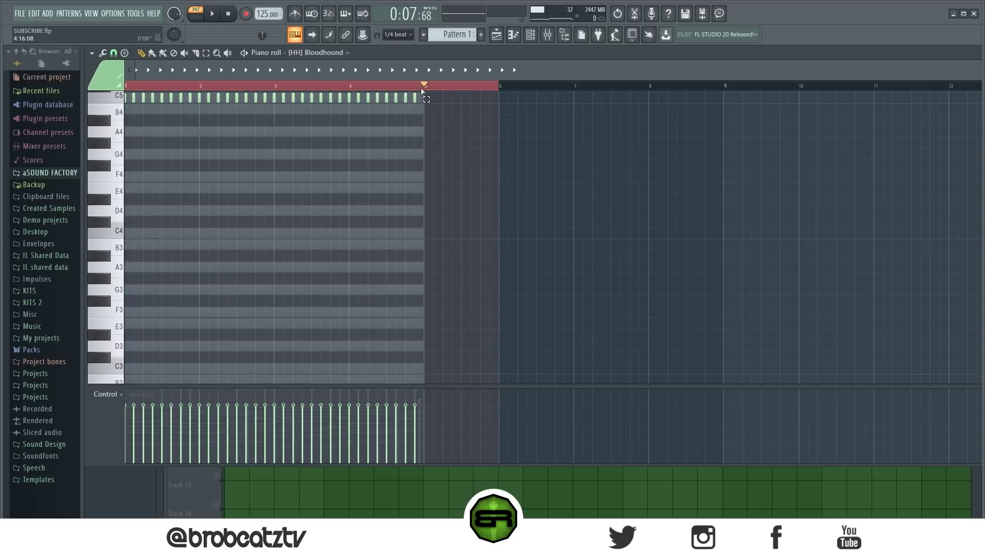
pyautogui.doubleClick(423, 90)
pyautogui.scroll(3, 414, 89)
pyautogui.scroll(4, 166, 154)
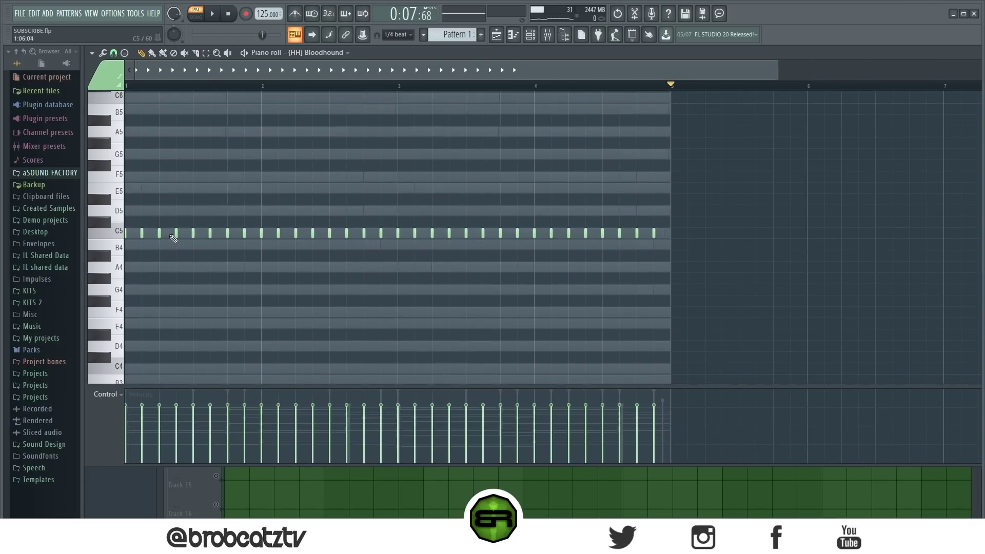
# - Play the pattern from the start to listen to the hi-hat rhythm
pyautogui.press('space')
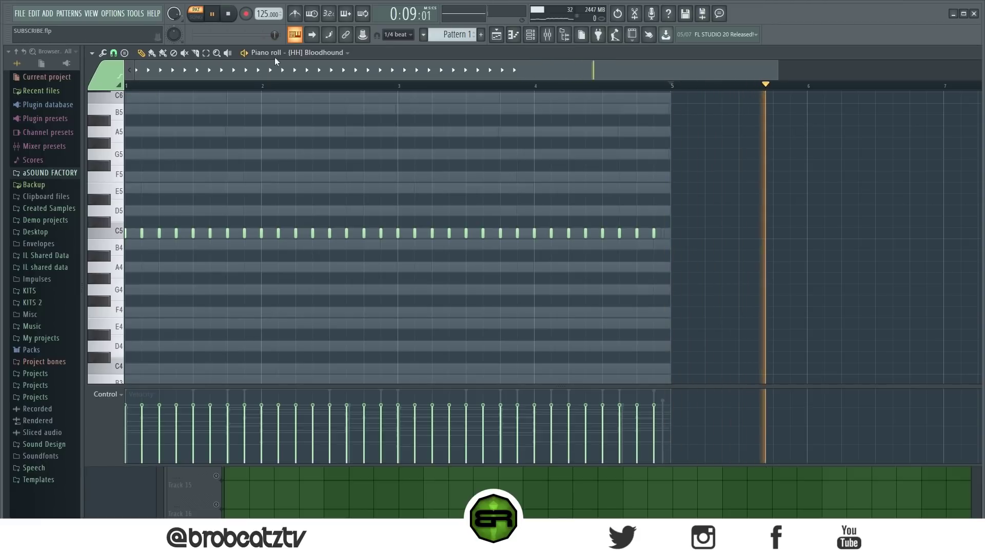
pyautogui.press('space')
pyautogui.click(532, 38)
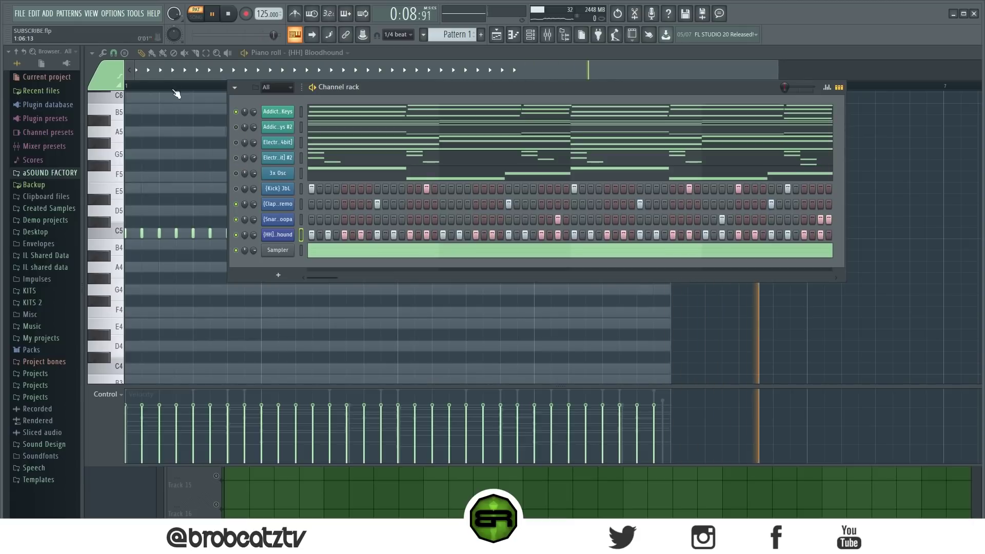
pyautogui.click(129, 87)
pyautogui.press('space')
pyautogui.press('space')
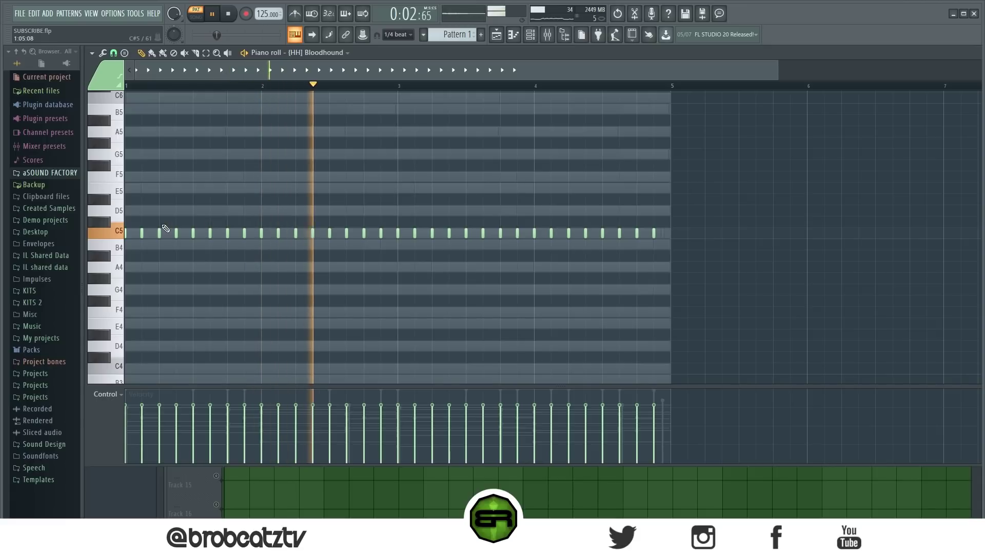
pyautogui.press('space')
pyautogui.press('space')
pyautogui.press('space')
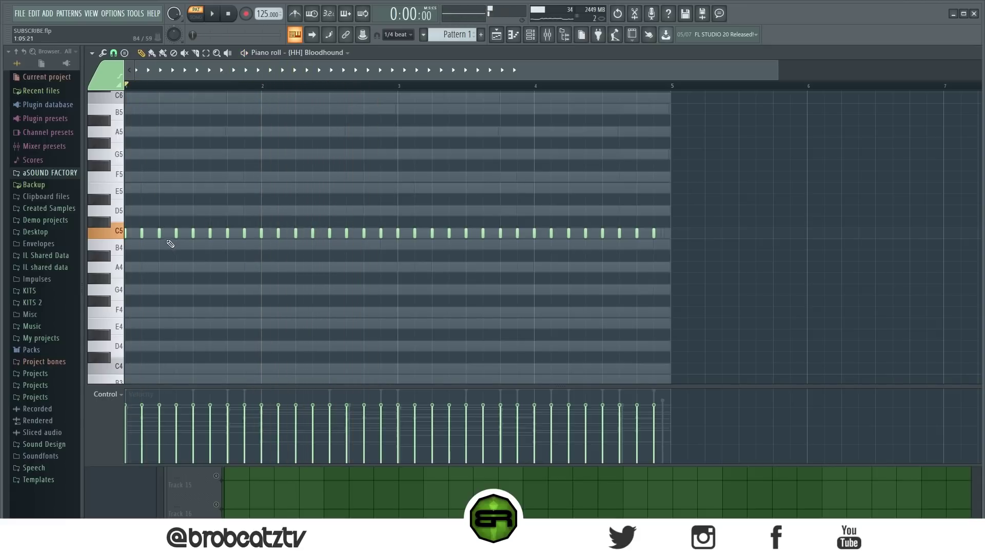
pyautogui.press('space')
# - Set the snap to 1/6 beat and add two C5 hi-hats as a roll on beat 2 of bar 1, with rising velocities
pyautogui.click(113, 53)
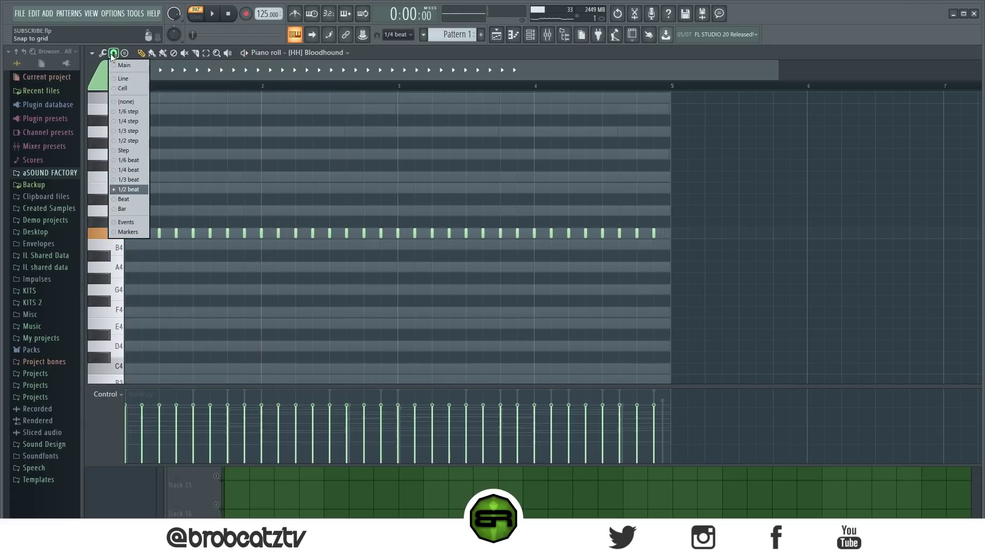
pyautogui.click(129, 160)
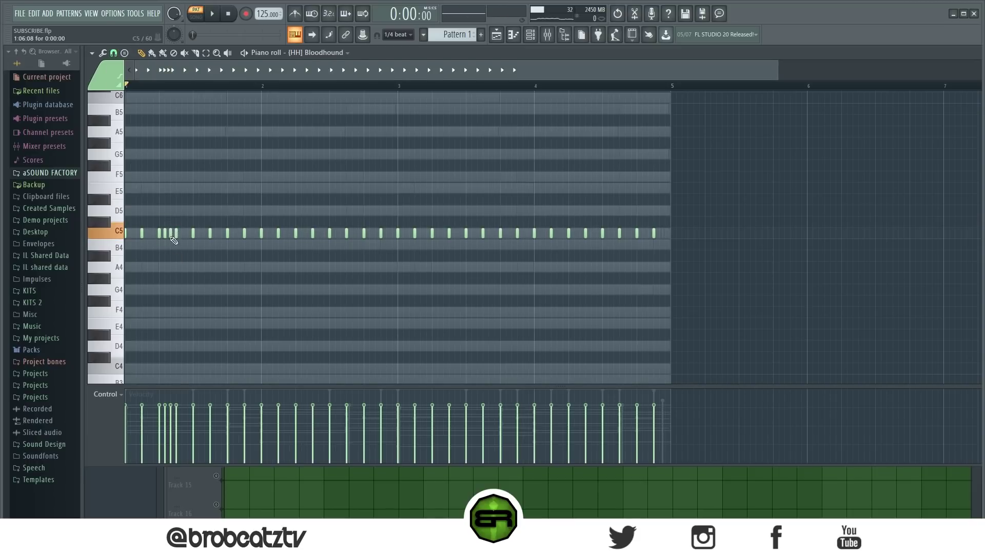
pyautogui.press('space')
pyautogui.press('space')
pyautogui.click(159, 422)
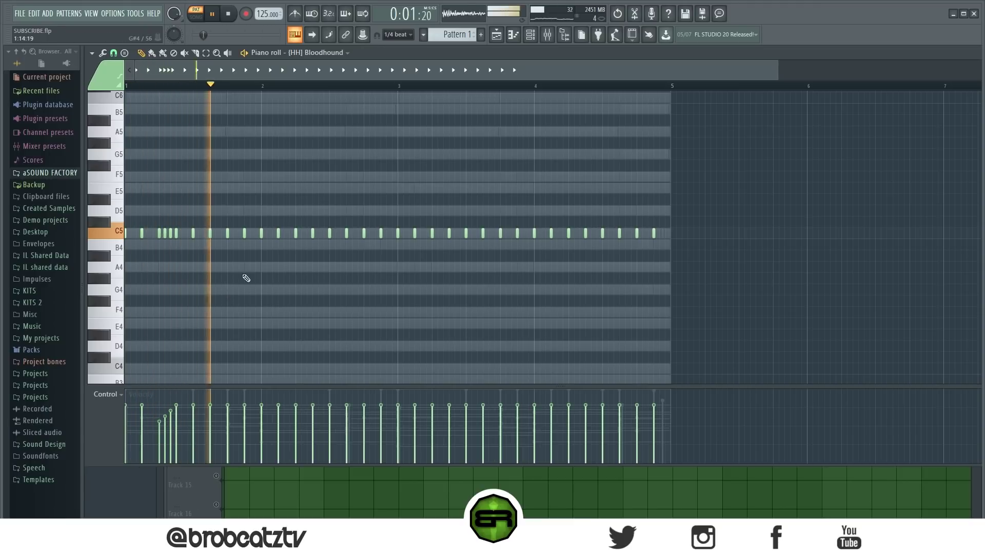
# - Play the hi-hats and add a B4 hit just before the halfway point of beat 2 in bar 2
pyautogui.press('space')
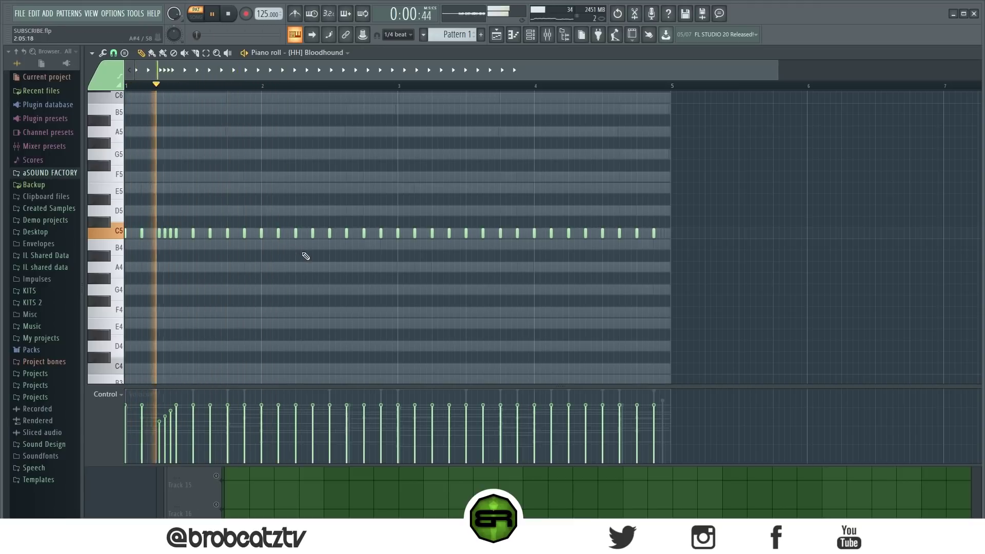
pyautogui.click(307, 242)
pyautogui.press('space')
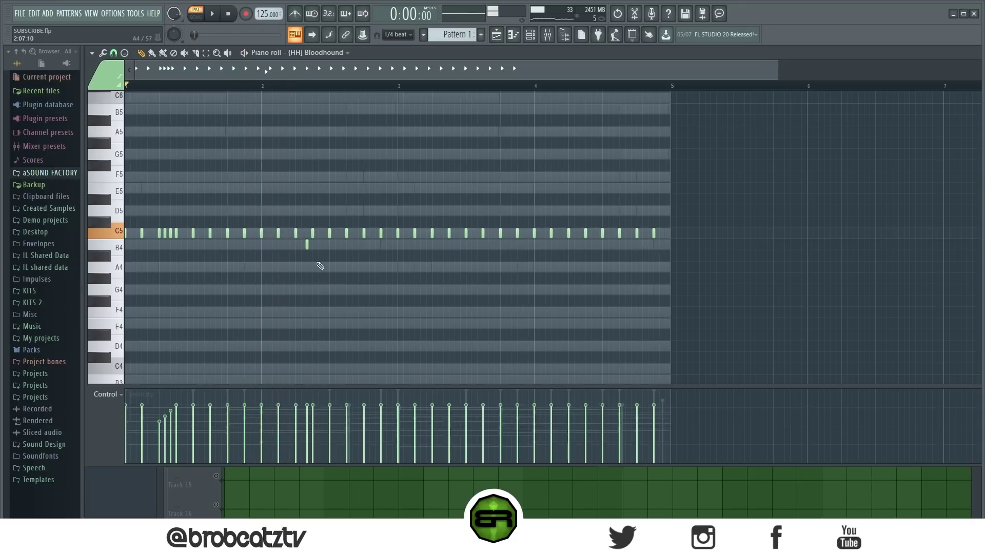
# - Move the C5 hit at the middle of bar 2 to A4 and add C5 hits as a roll from late beat 3 into beat 4
pyautogui.press('space')
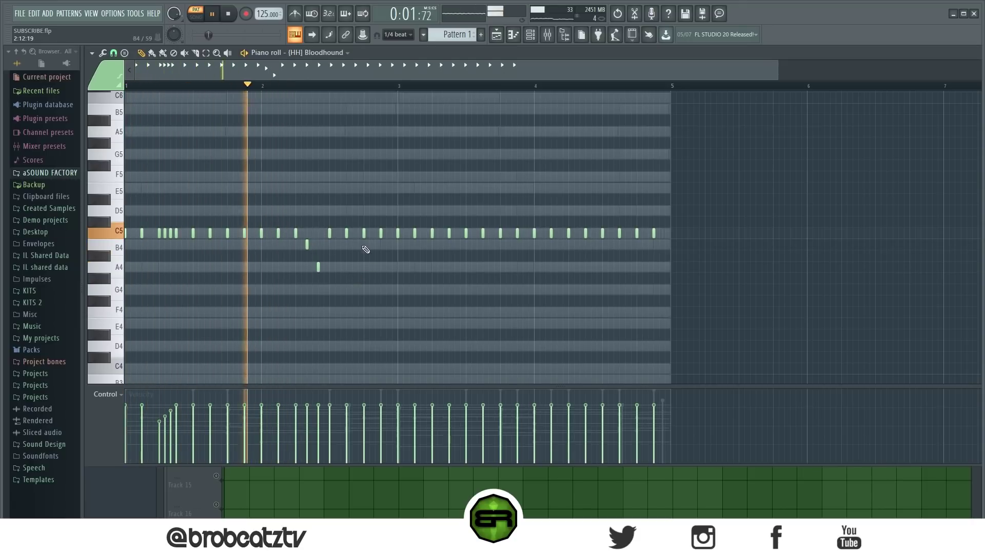
pyautogui.click(352, 232)
pyautogui.click(358, 232)
pyautogui.click(369, 233)
pyautogui.press('space')
pyautogui.press('space')
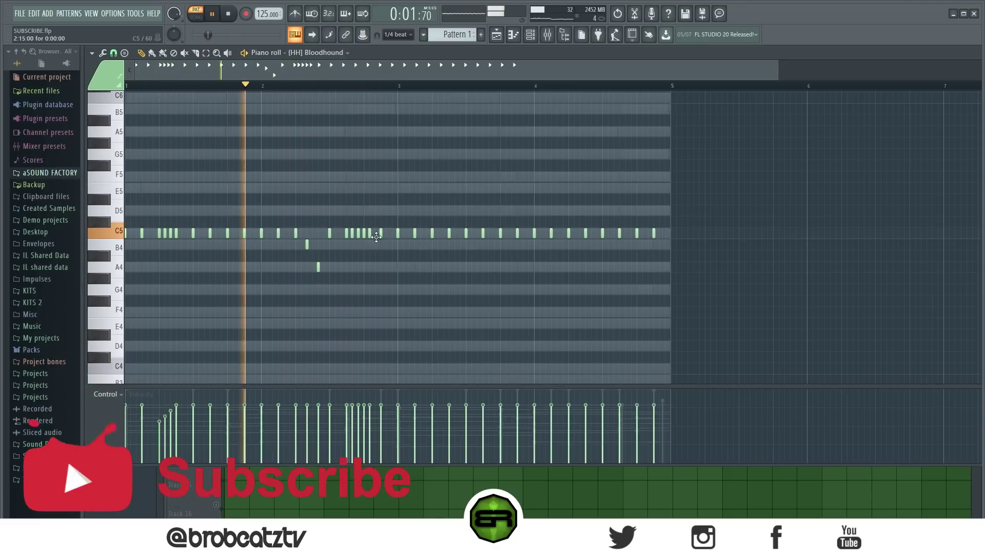
# - Shape the velocities of the bar 2 hi-hat roll so they build toward its last hit, and replay it
pyautogui.moveTo(341, 215); pyautogui.dragTo(360, 248)
pyautogui.press('space')
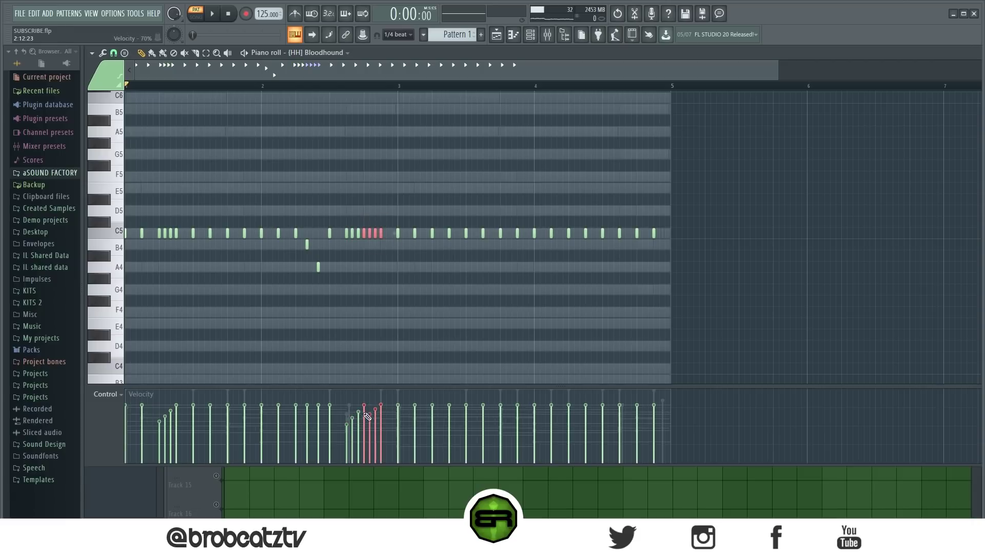
pyautogui.press('space')
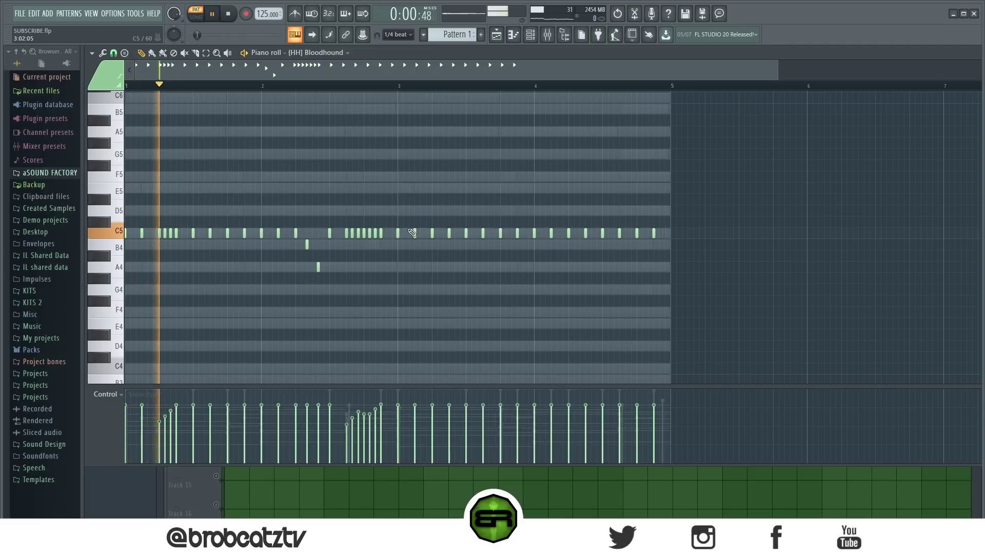
# - Replace the hi-hats in bars 3 and 4 with a copy of bars 1 and 2, removing the extra roll hits from beat 2 of bar 3
pyautogui.moveTo(397, 234)
pyautogui.mouseDown()
pyautogui.moveTo(688, 234)
pyautogui.moveTo(481, 237)
pyautogui.moveTo(519, 232)
pyautogui.mouseUp()
pyautogui.hotkey('ctrl', 'b')
pyautogui.keyDown('ctrl'); pyautogui.click(417, 259); pyautogui.keyUp('ctrl')
pyautogui.rightClick(438, 235)
pyautogui.rightClick(443, 236)
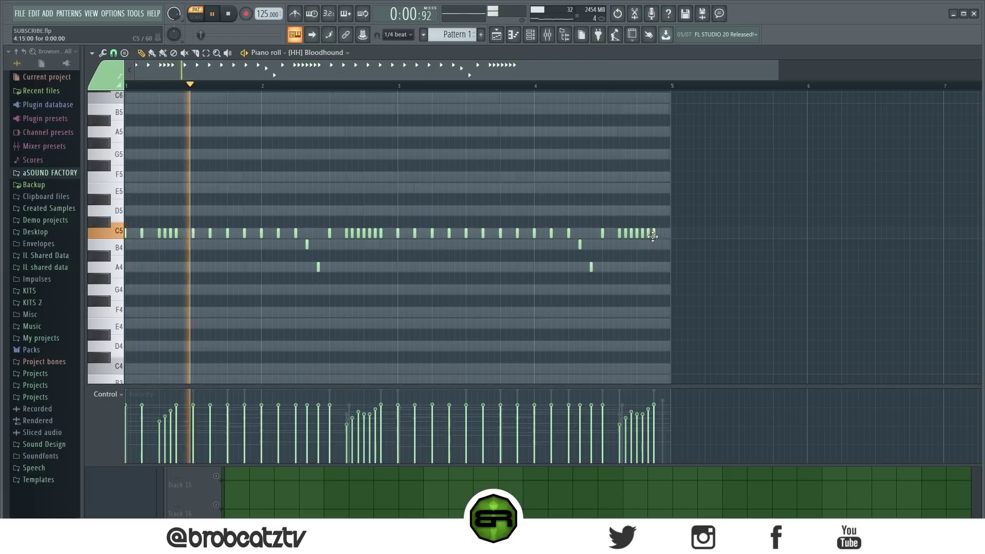
# - Remove the last three roll hits in bar 4 and add two C5 hits on the final beat's remaining triplet positions
pyautogui.rightClick(642, 235)
pyautogui.rightClick(648, 235)
pyautogui.rightClick(653, 234)
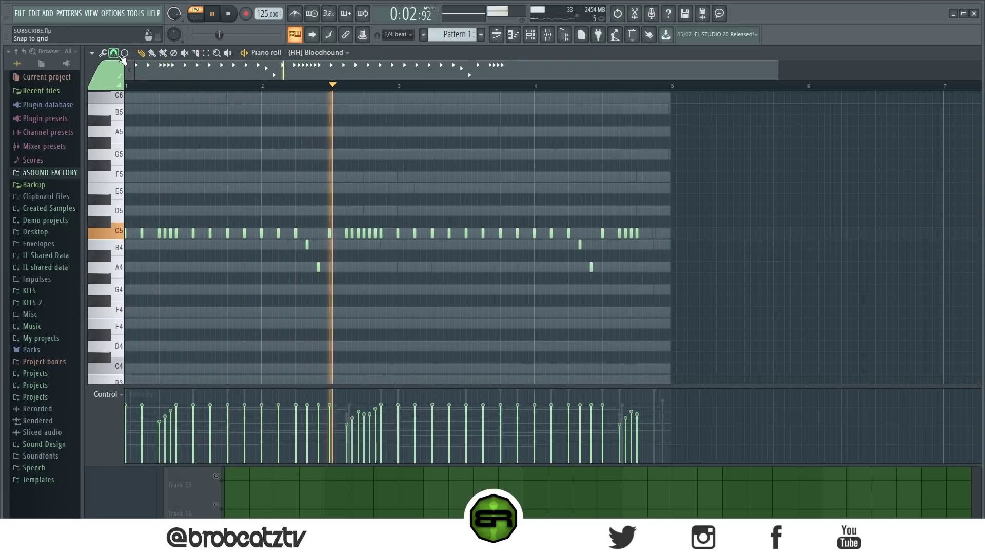
pyautogui.click(659, 233)
pyautogui.click(648, 233)
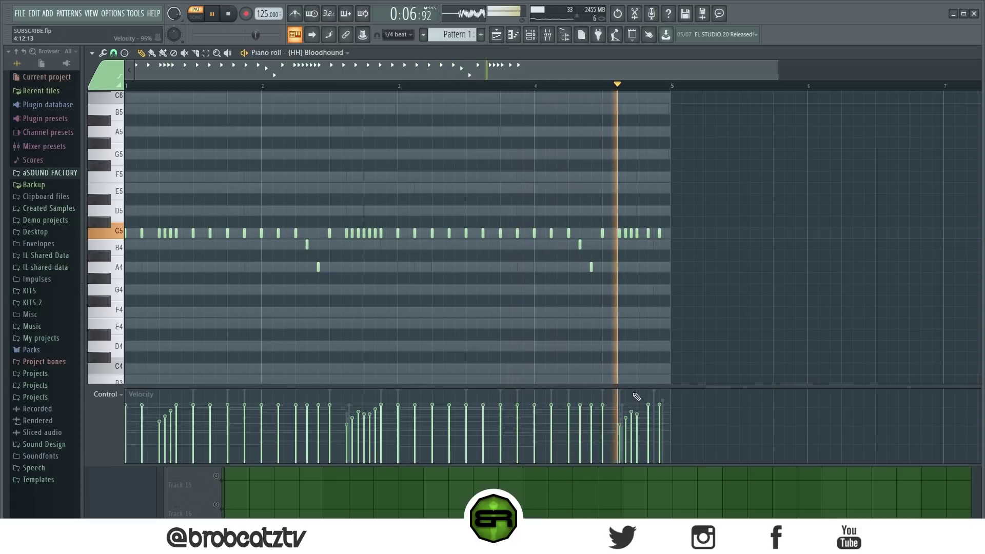
pyautogui.press('space')
# - Show the channel rack and play the pattern to hear the hi-hats with the other active channels
pyautogui.click(530, 35)
pyautogui.rightClick(288, 234)
pyautogui.click(289, 185)
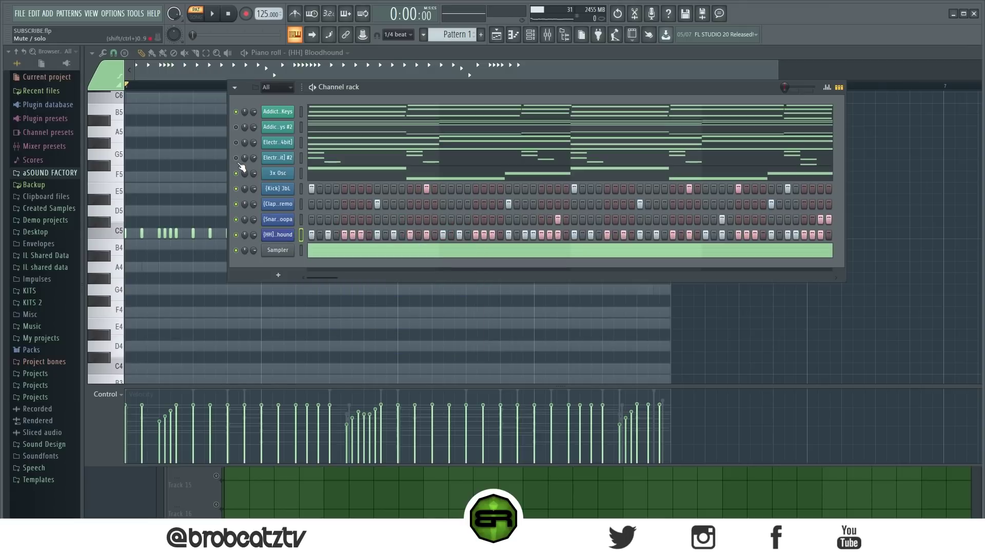
pyautogui.press('space')
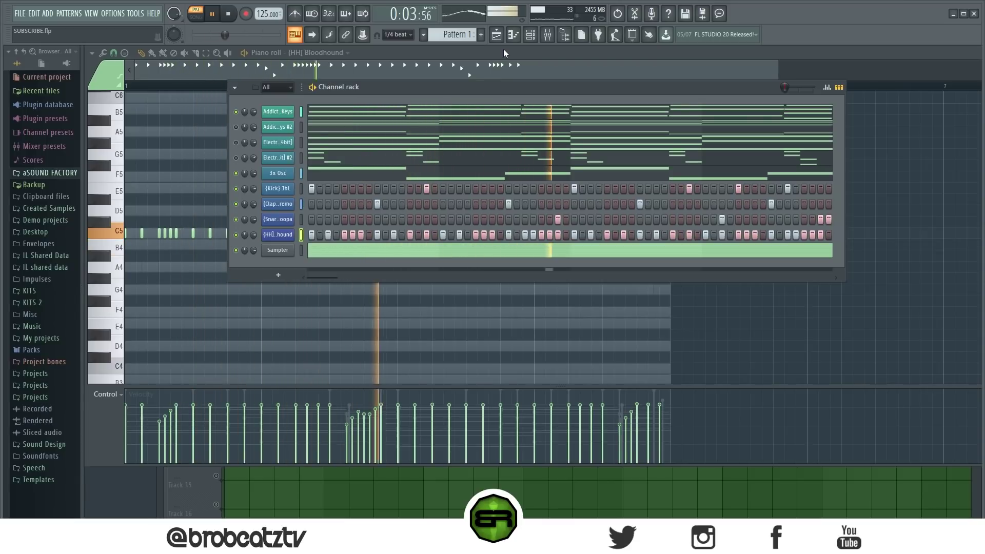
pyautogui.press('space')
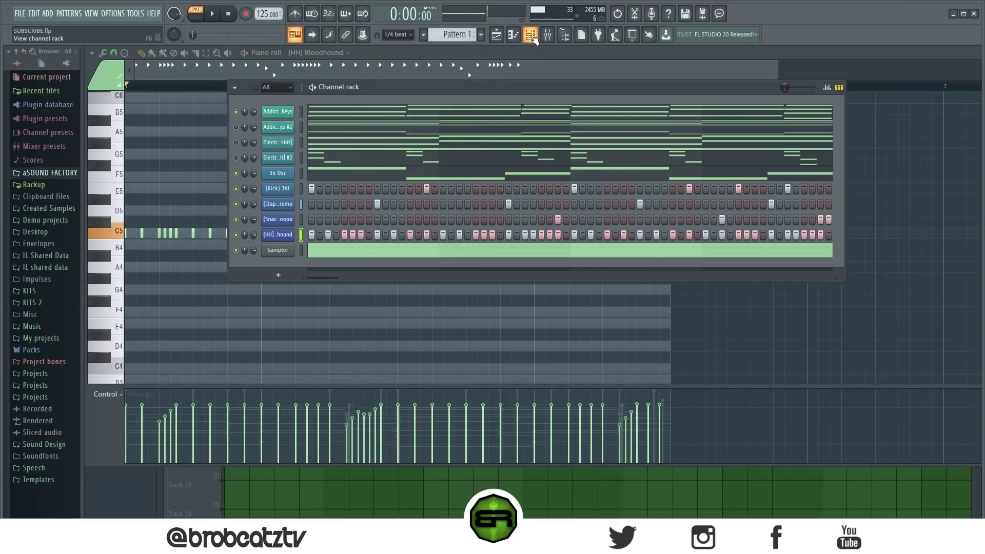
pyautogui.click(532, 37)
pyautogui.click(530, 34)
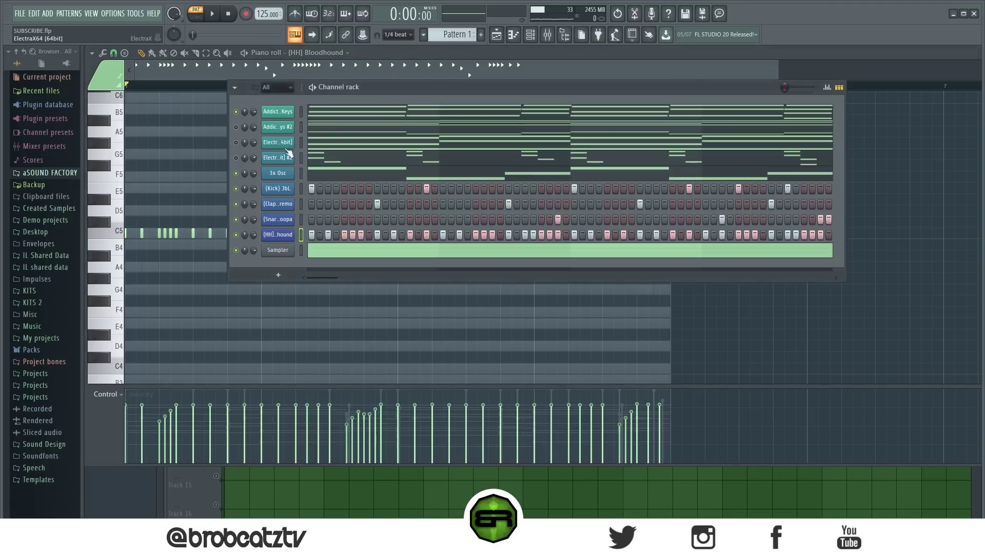
# - Open the playlist and split Pattern 1 into separate patterns by channel
pyautogui.click(496, 34)
pyautogui.rightClick(125, 88)
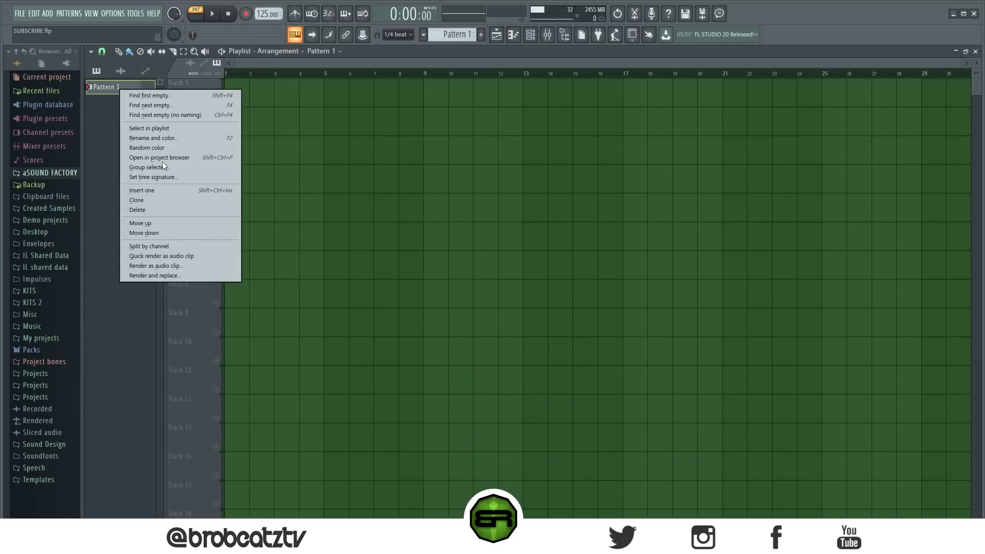
pyautogui.click(156, 246)
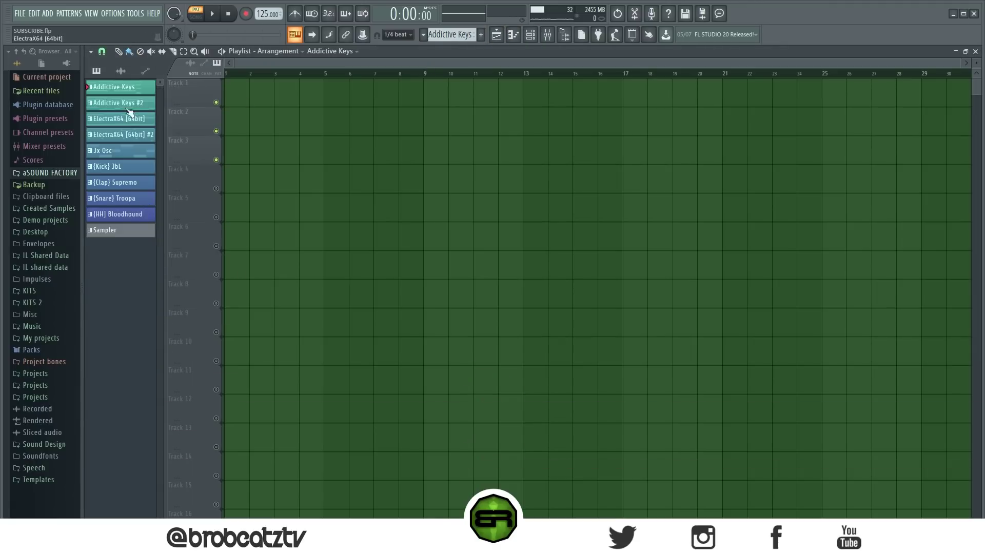
# - Place the patterns from Addictive Keys to Bloodhound on tracks 1 to 9 at bar 1, trim Addictive Keys to four bars and delete the extra copies
pyautogui.keyDown('shift'); pyautogui.click(119, 215); pyautogui.keyUp('shift')
pyautogui.moveTo(123, 92); pyautogui.dragTo(406, 88)
pyautogui.click(344, 101)
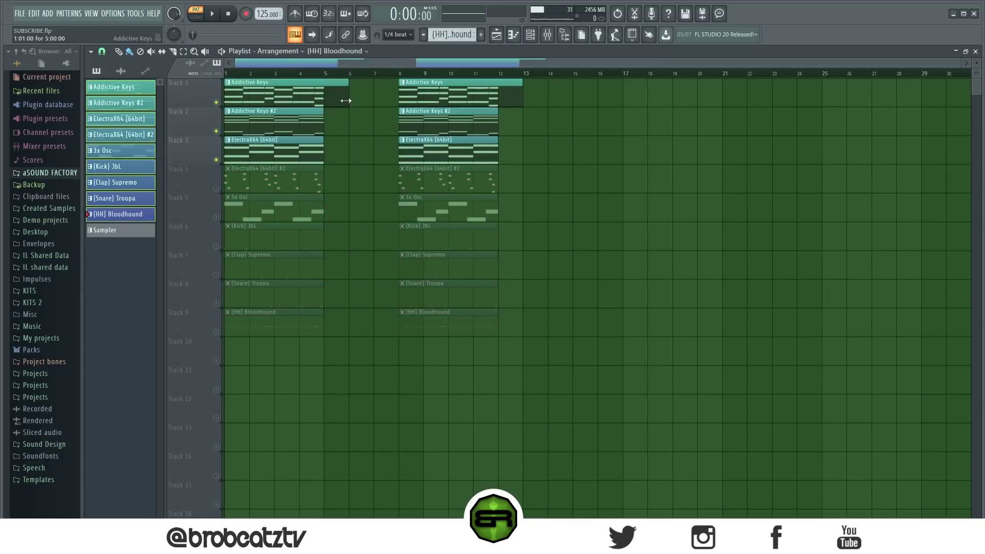
pyautogui.moveTo(346, 101); pyautogui.dragTo(322, 100)
pyautogui.rightClick(414, 98)
pyautogui.rightClick(418, 314)
# - Duplicate all nine clips to bars 5 to 8 and move both sets down one track
pyautogui.moveTo(375, 334)
pyautogui.mouseDown()
pyautogui.moveTo(306, 242)
pyautogui.moveTo(249, 95)
pyautogui.mouseUp()
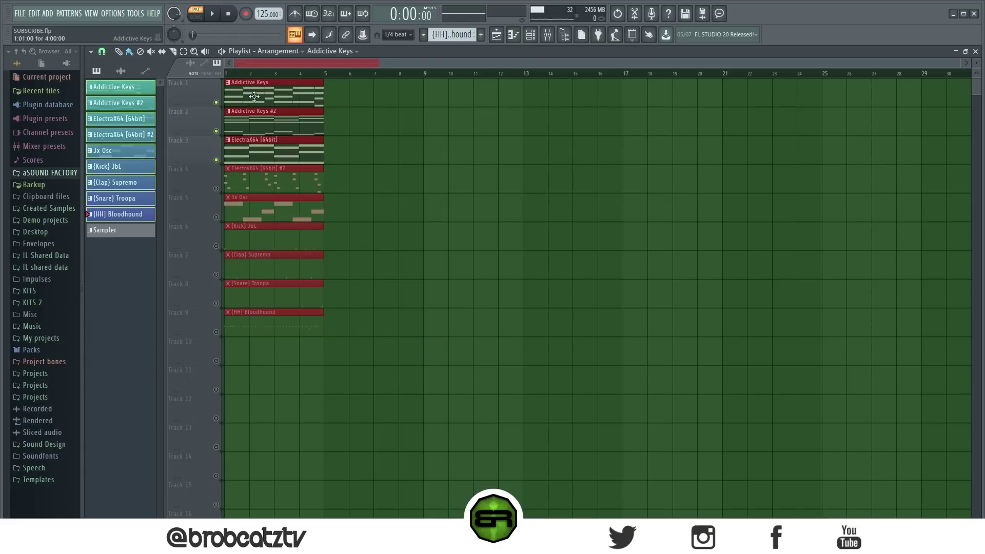
pyautogui.hotkey('ctrl', 'b')
pyautogui.click(439, 114)
pyautogui.moveTo(250, 96); pyautogui.dragTo(527, 324)
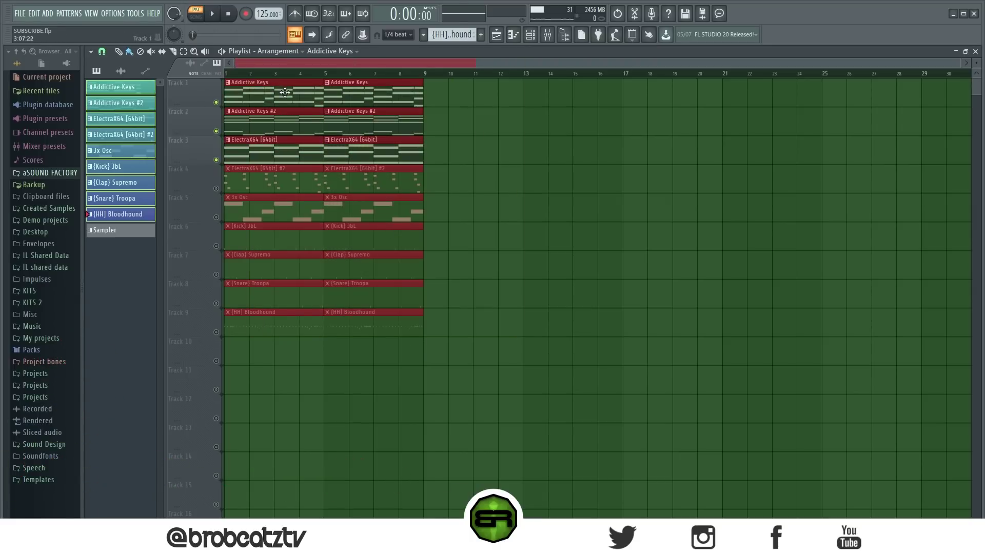
pyautogui.moveTo(285, 92); pyautogui.dragTo(286, 120)
pyautogui.click(525, 145)
# - Make the second Addictive Keys clip unique, open it in the piano roll and preview it
pyautogui.click(328, 111)
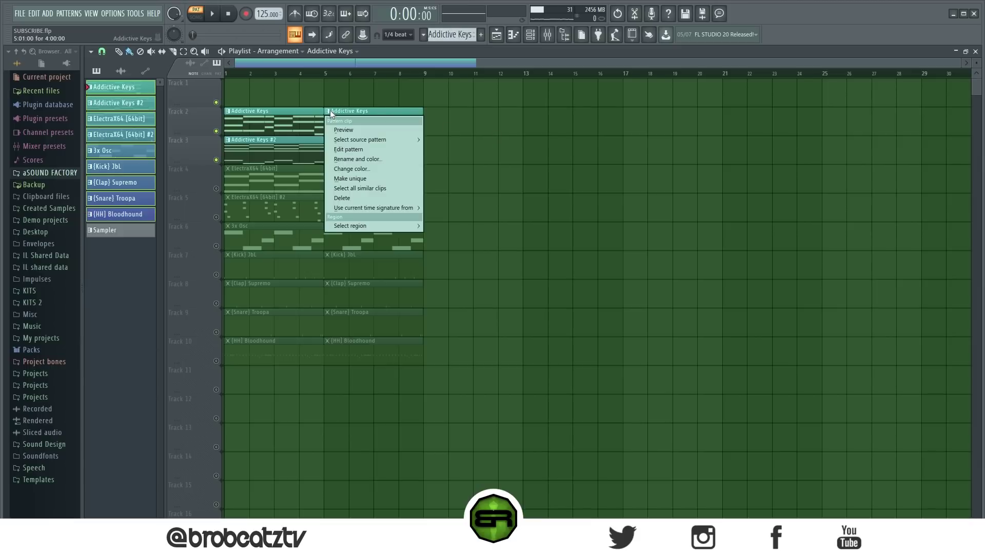
pyautogui.click(357, 177)
pyautogui.doubleClick(403, 130)
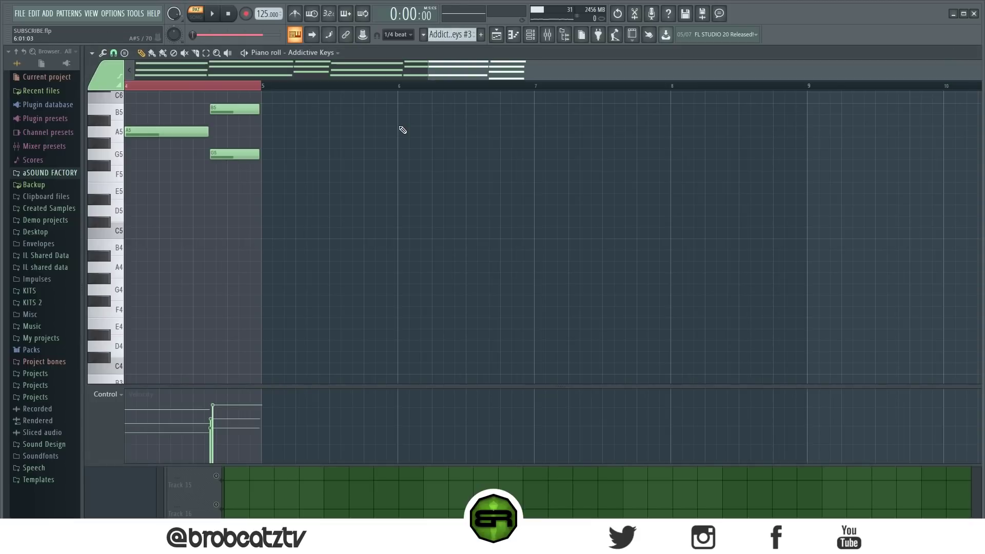
pyautogui.press('space')
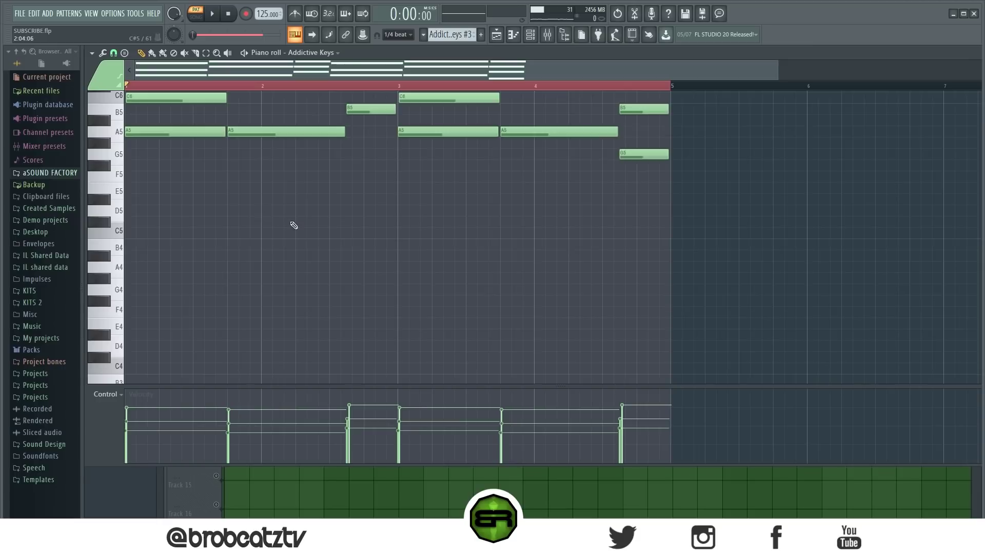
pyautogui.press('space')
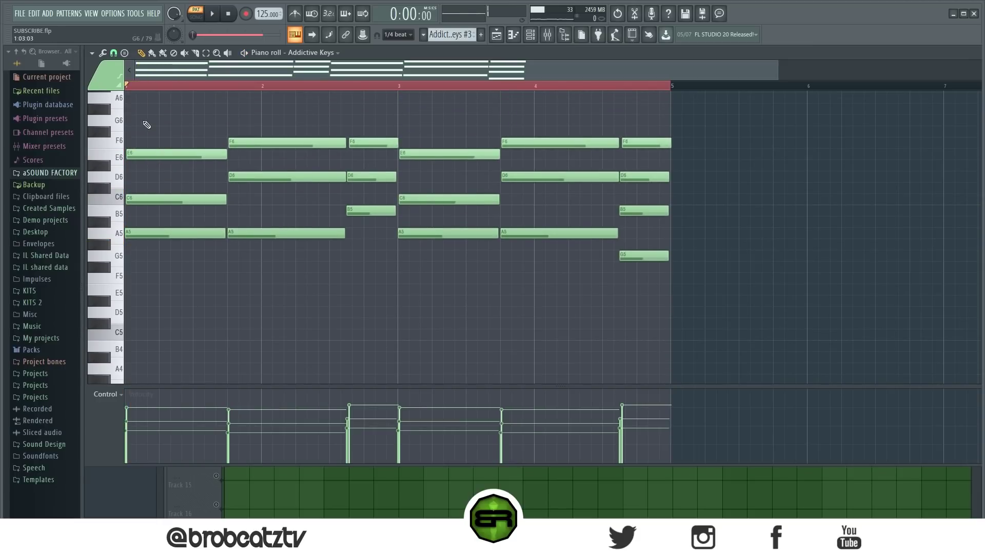
# - Select all the Addictive Keys notes and quantize them with the snap set to Beat
pyautogui.hotkey('ctrl', 'a')
pyautogui.click(115, 53)
pyautogui.click(135, 195)
pyautogui.hotkey('ctrl', 'q')
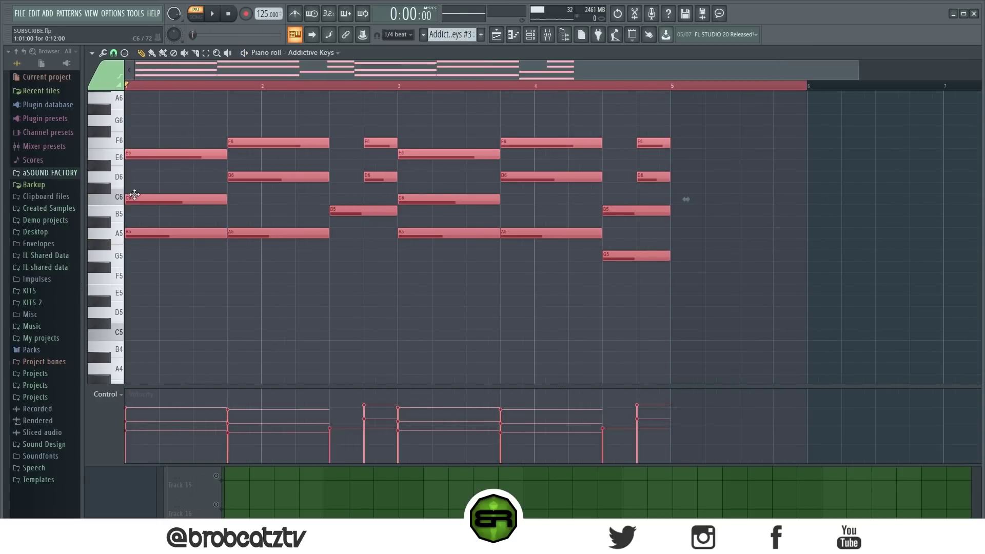
# - Set the snap to 1/2 beat, move bar 1's C6 to step 3 and E6 to step 5, and play the result
pyautogui.keyDown('ctrl'); pyautogui.rightClick(161, 171); pyautogui.keyUp('ctrl')
pyautogui.click(114, 53)
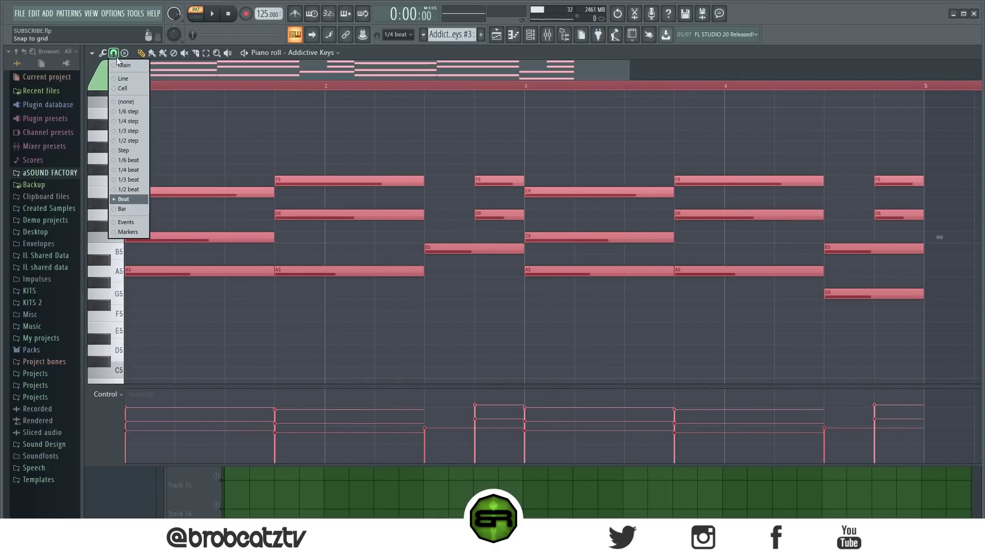
pyautogui.click(136, 190)
pyautogui.click(174, 207)
pyautogui.moveTo(144, 238); pyautogui.dragTo(162, 240)
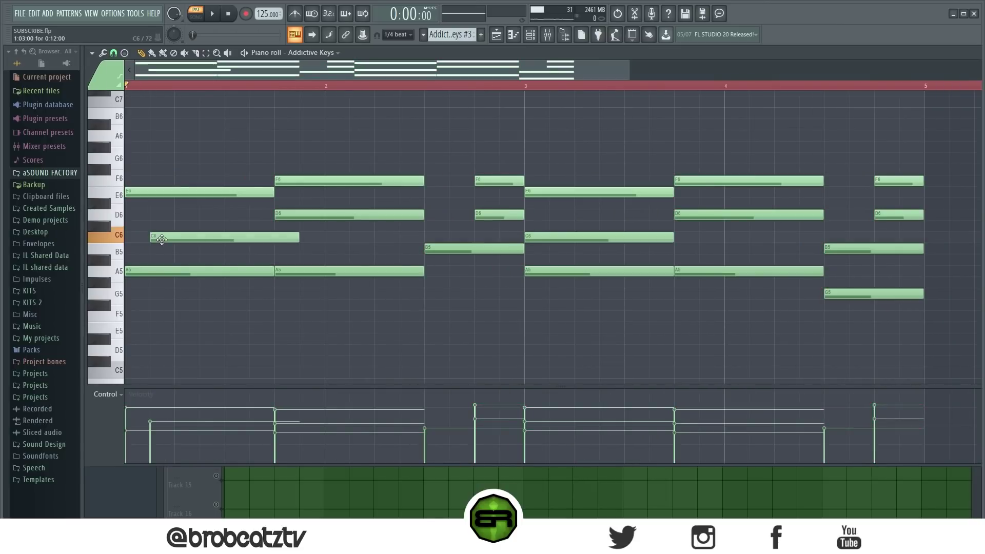
pyautogui.moveTo(168, 189); pyautogui.dragTo(218, 191)
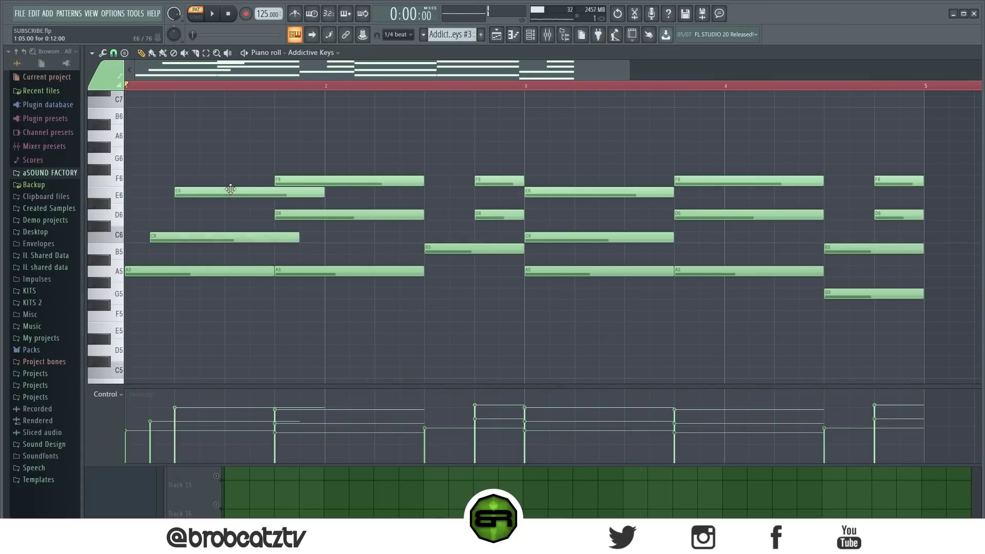
pyautogui.press('space')
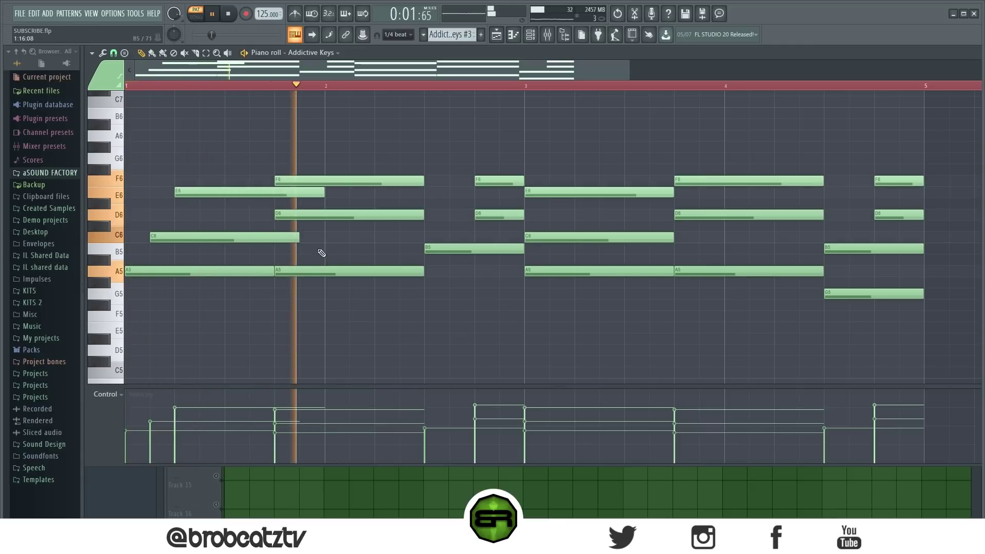
pyautogui.press('space')
# - Stagger the next chord with D6 at bar 2's start, the long F6 at step 5 and the short F6 at step 15, trimming overlaps
pyautogui.moveTo(315, 217); pyautogui.dragTo(365, 218)
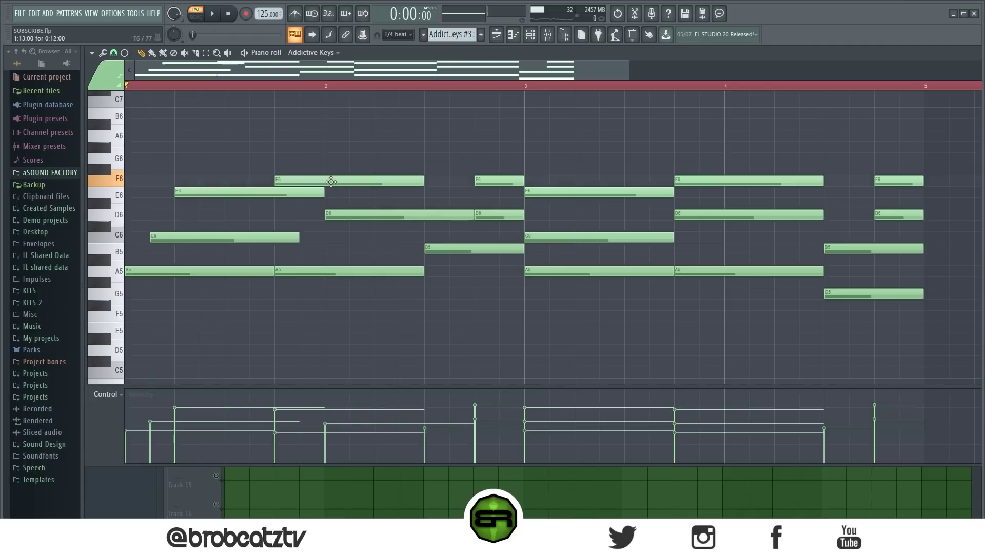
pyautogui.moveTo(331, 181); pyautogui.dragTo(417, 182)
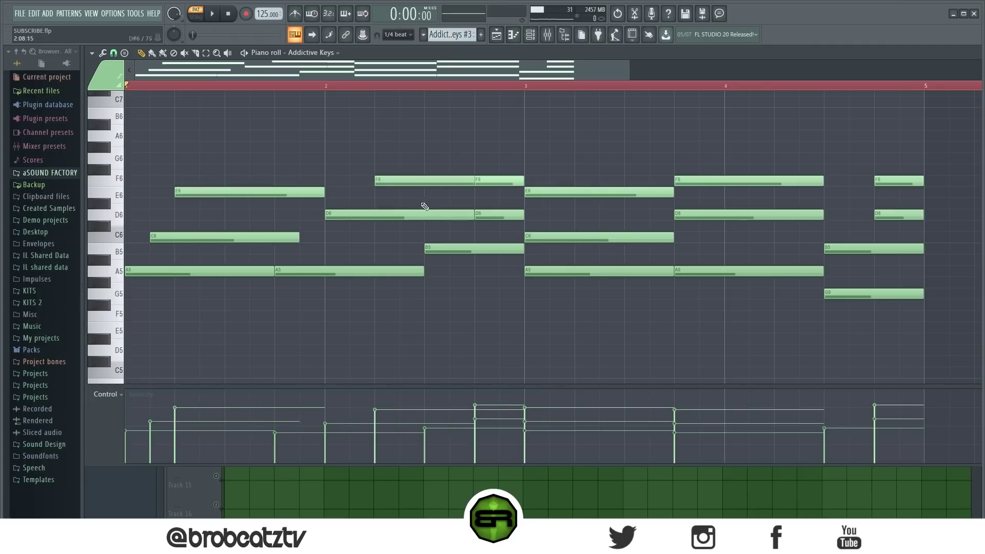
pyautogui.moveTo(499, 184); pyautogui.dragTo(529, 184)
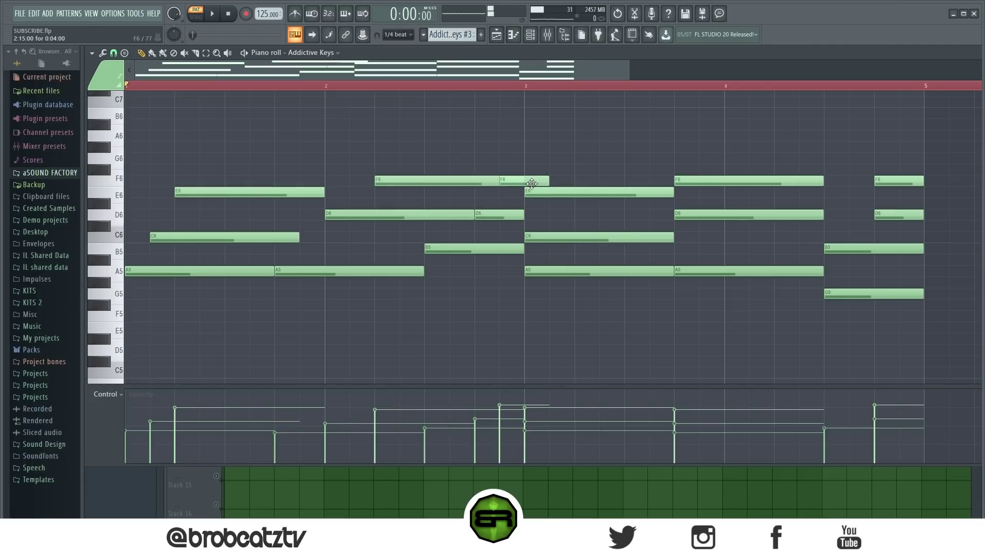
pyautogui.click(456, 181)
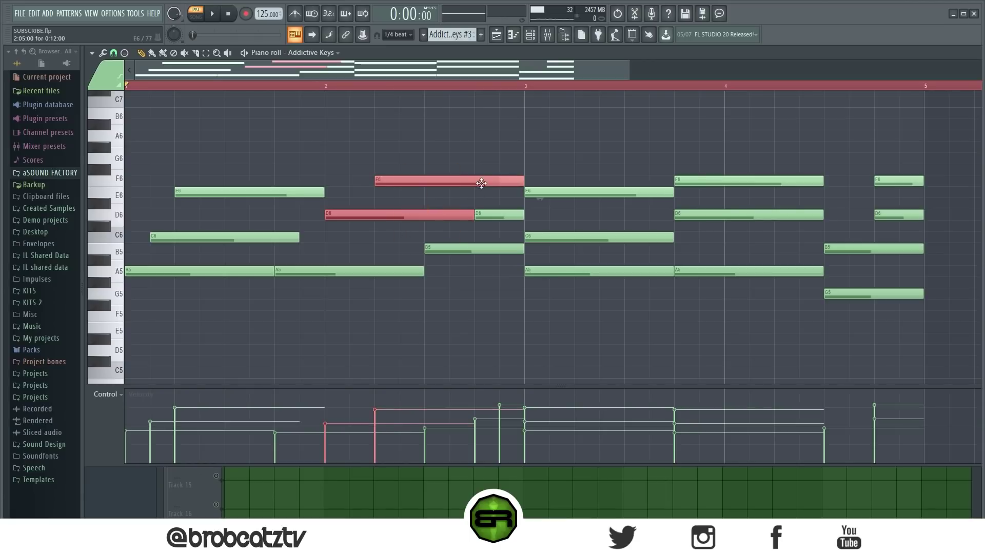
pyautogui.moveTo(520, 180); pyautogui.dragTo(475, 190)
pyautogui.click(477, 197)
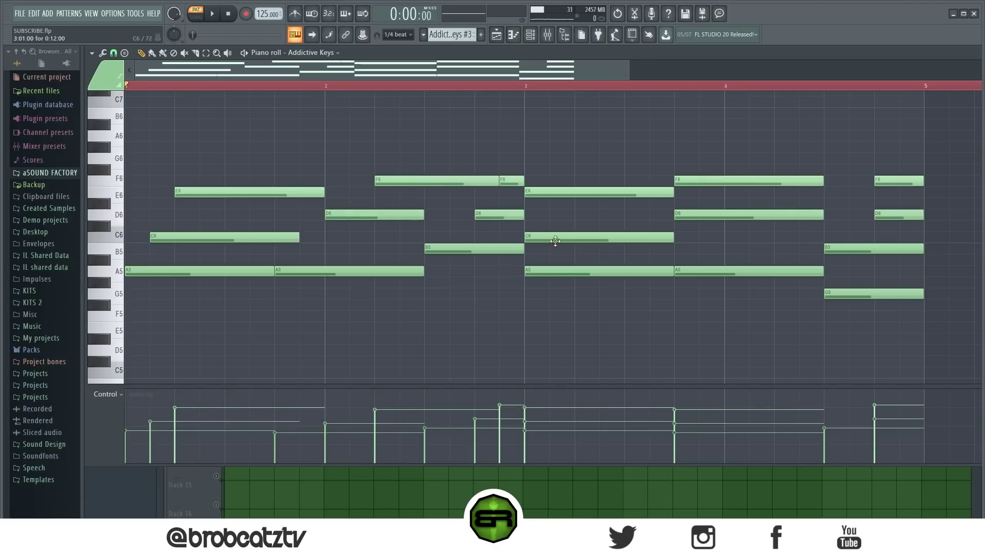
# - Move bar 3's C6 to step 3 and E6 to step 5, then shift D6 to bar 4's start and F6 to its step 5
pyautogui.moveTo(544, 236); pyautogui.dragTo(563, 232)
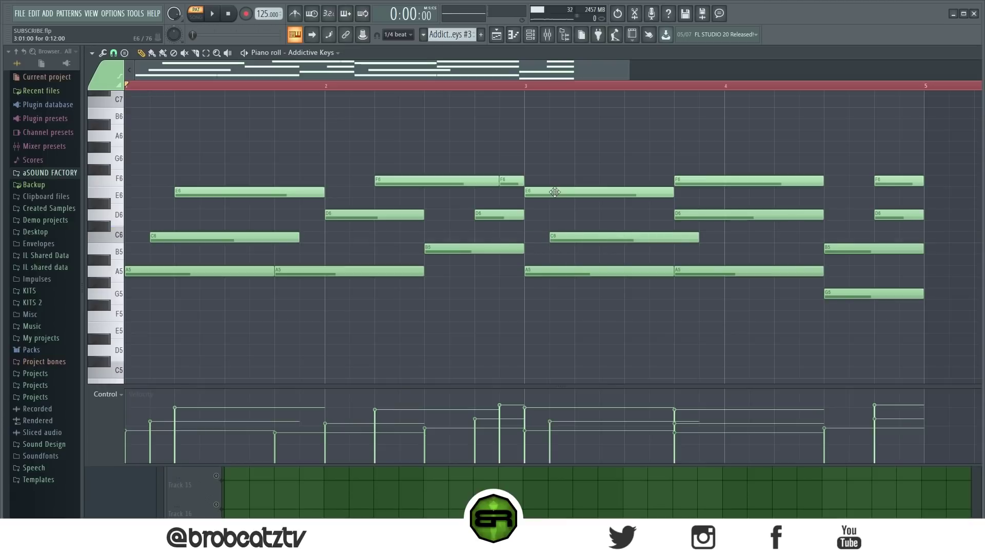
pyautogui.moveTo(555, 192); pyautogui.dragTo(609, 185)
pyautogui.moveTo(677, 181); pyautogui.dragTo(769, 170)
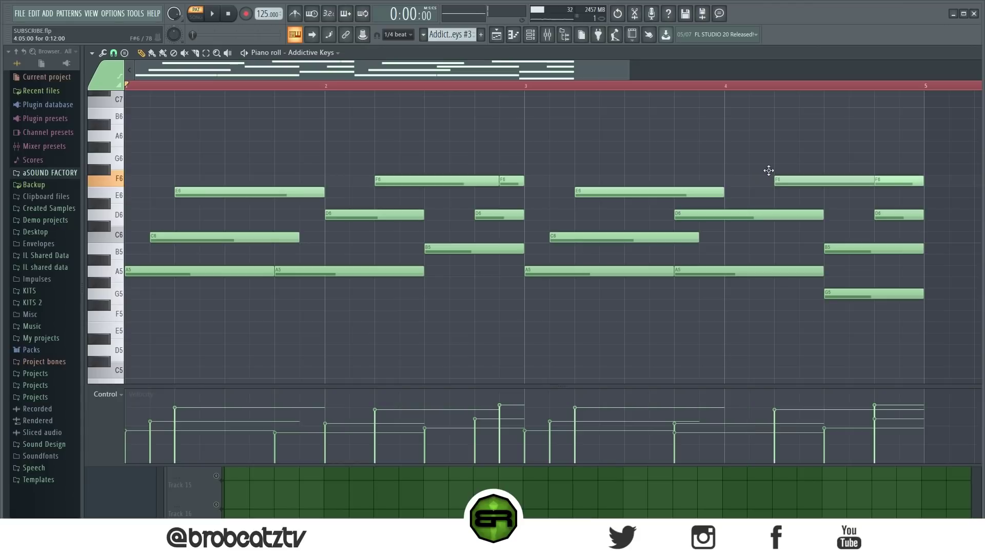
pyautogui.moveTo(704, 215); pyautogui.dragTo(752, 209)
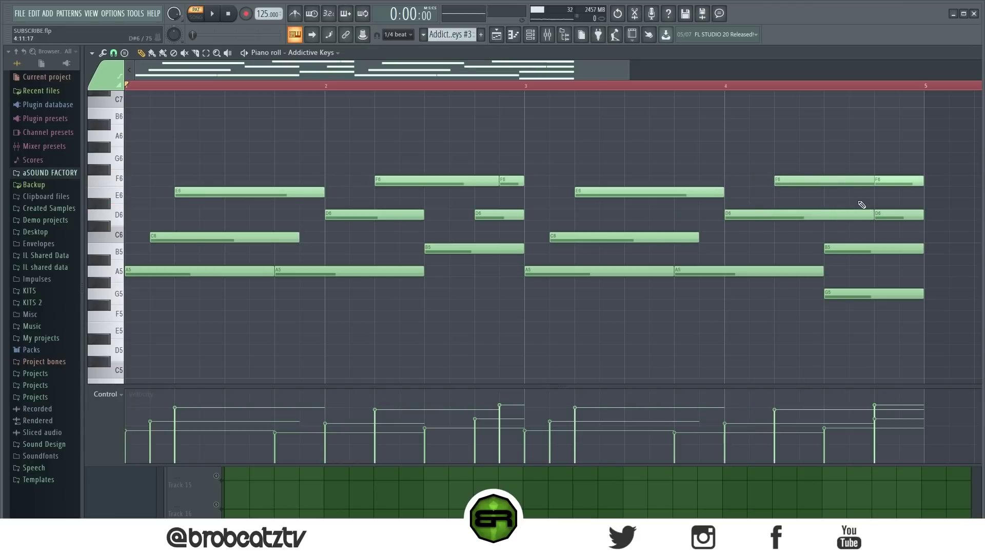
# - Move bar 4's short F6 to step 15 and G5 to step 11, trimming overlaps and the notes extending past the end of bar 4
pyautogui.moveTo(887, 184); pyautogui.dragTo(928, 183)
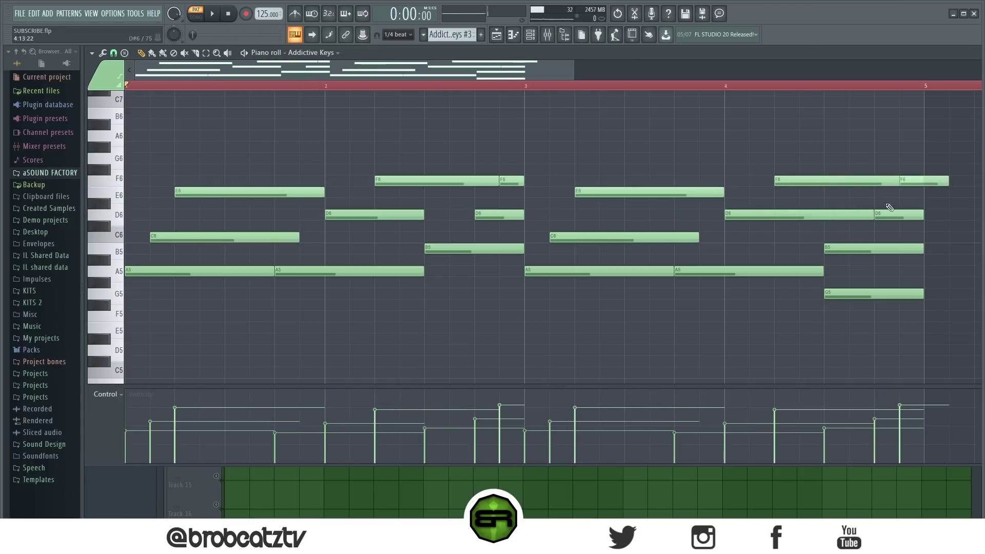
pyautogui.moveTo(858, 295); pyautogui.dragTo(884, 295)
pyautogui.moveTo(950, 154); pyautogui.dragTo(667, 329)
pyautogui.moveTo(945, 296); pyautogui.dragTo(919, 307)
pyautogui.keyDown('ctrl'); pyautogui.click(904, 318); pyautogui.keyUp('ctrl')
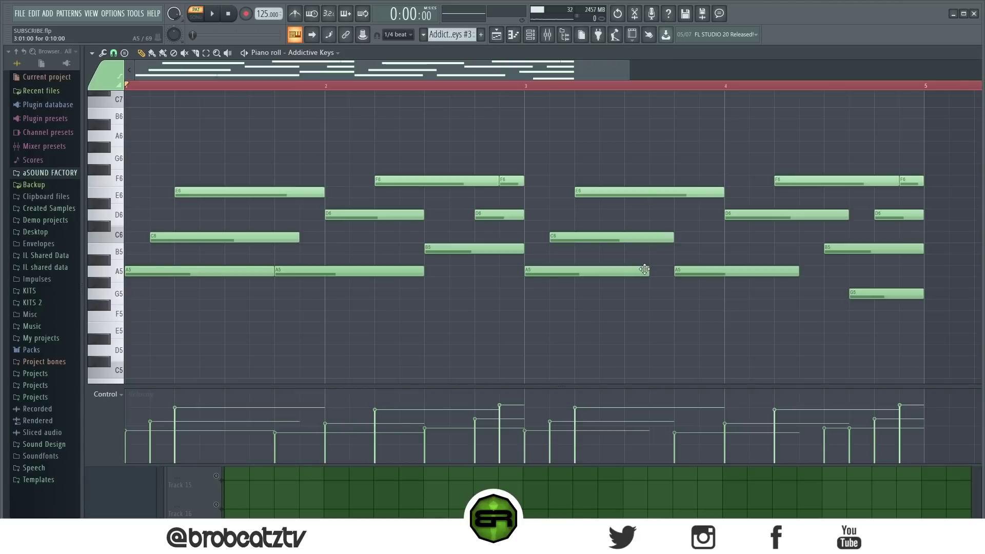
# - Lengthen bar 3's two A5 notes so the first meets the second and the second ends where bar 4's B5 starts
pyautogui.moveTo(645, 269); pyautogui.dragTo(673, 271)
pyautogui.moveTo(804, 272); pyautogui.dragTo(828, 272)
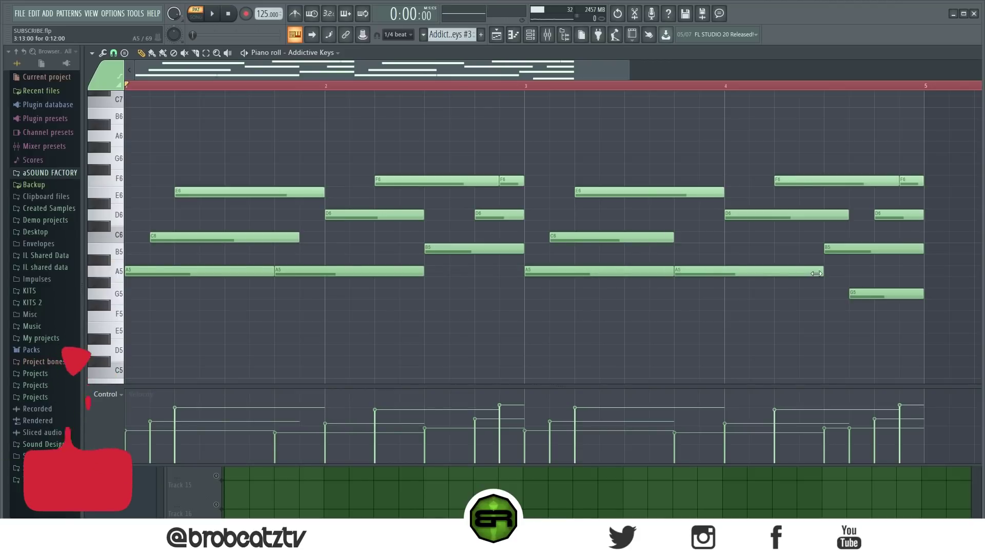
pyautogui.click(531, 43)
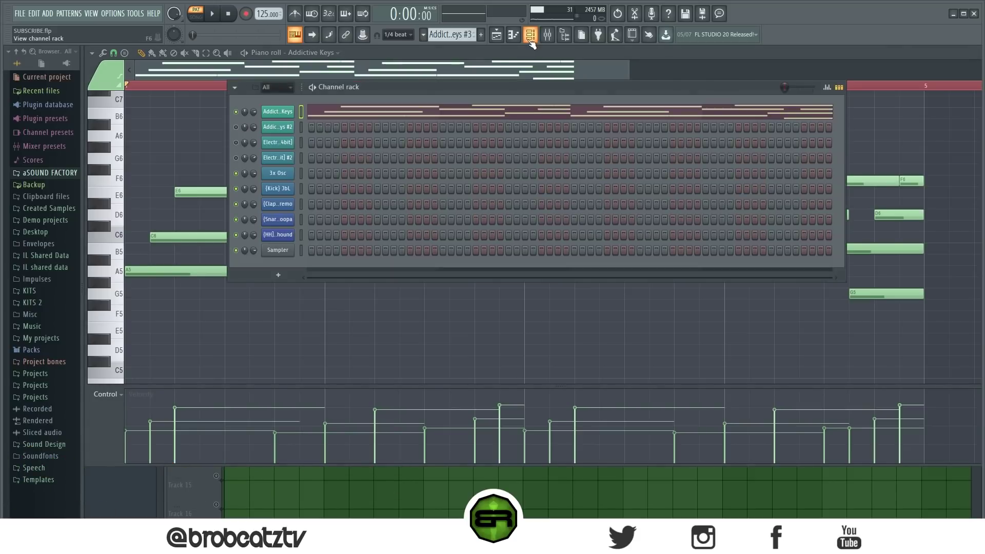
pyautogui.click(530, 40)
# - Move the Addictive Keys #3 clip up to Track 1 and copy the Addictive Keys clip to bar 5 on Track 2
pyautogui.click(496, 34)
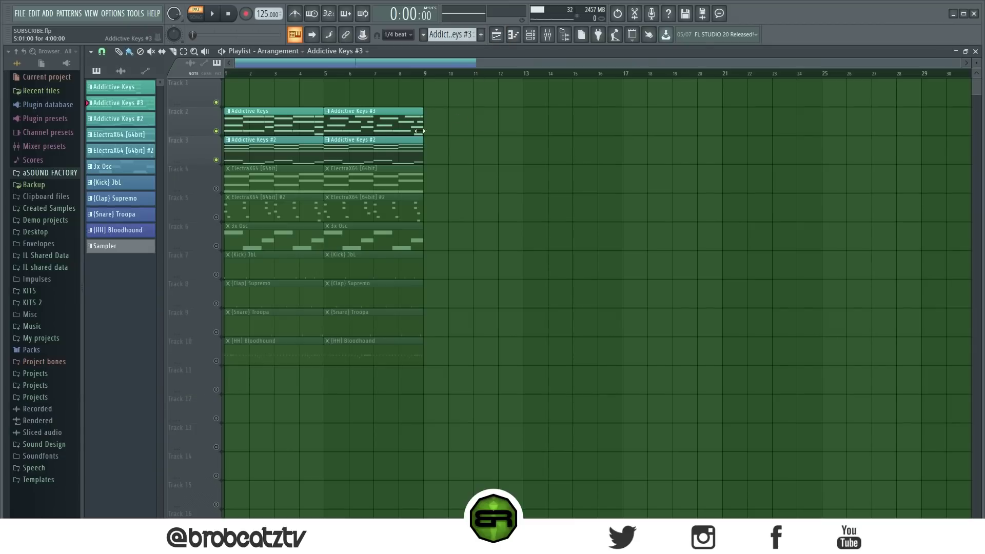
pyautogui.moveTo(399, 117); pyautogui.dragTo(399, 87)
pyautogui.moveTo(301, 126); pyautogui.dragTo(385, 123)
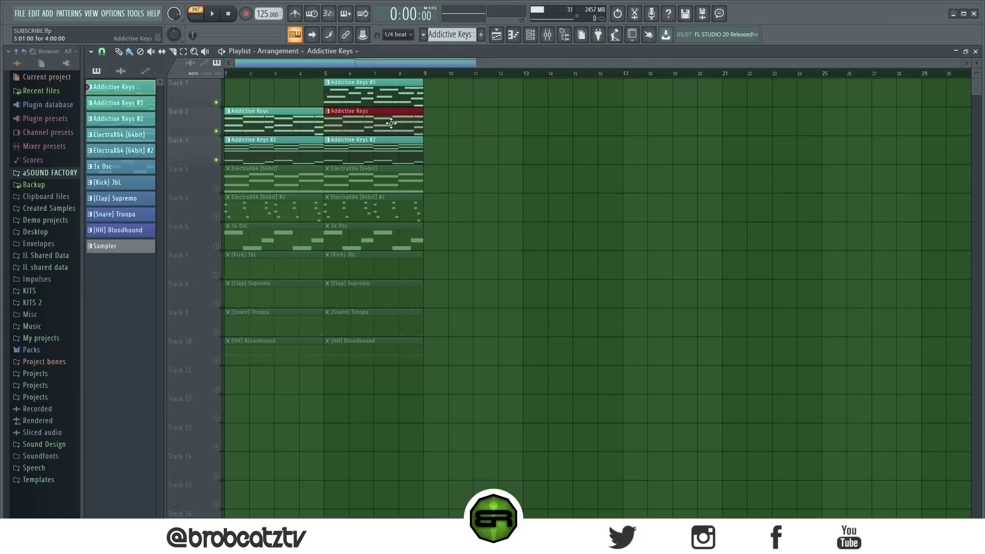
# - Re-enable all the muted playlist tracks
pyautogui.rightClick(217, 190)
pyautogui.rightClick(217, 189)
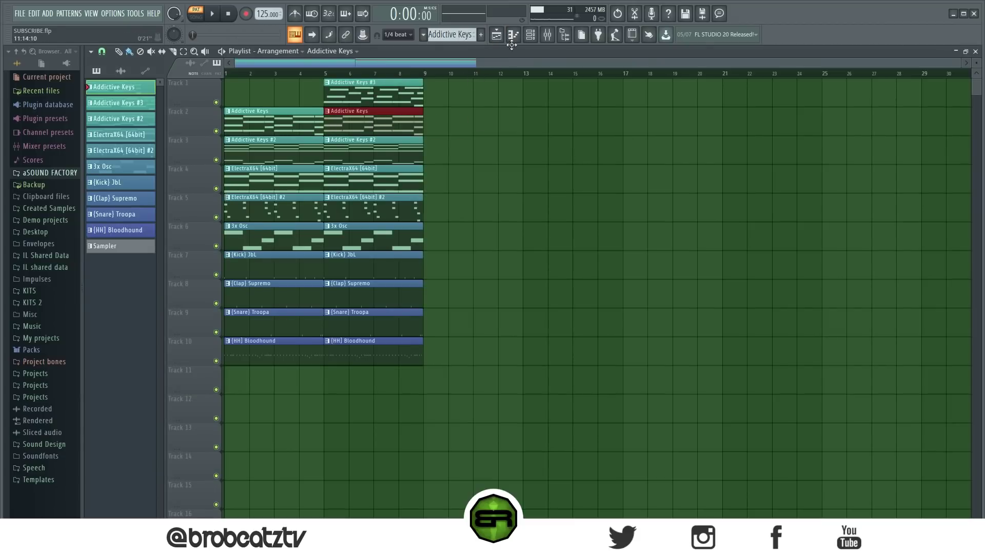
pyautogui.click(537, 37)
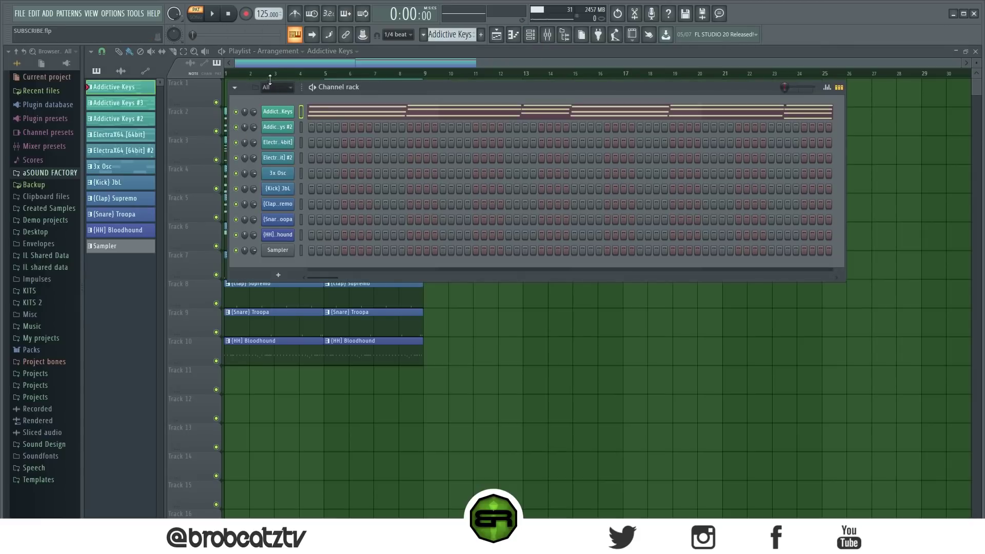
pyautogui.click(282, 67)
# - Fill bars 9–12 with Addictive Keys #3, Addictive Keys #2, ElectraX64, 3x Osc, clap and snare clips, leaving out the kick and hi-hat
pyautogui.keyDown('ctrl'); pyautogui.click(433, 109); pyautogui.keyUp('ctrl')
pyautogui.moveTo(382, 97)
pyautogui.mouseDown()
pyautogui.moveTo(518, 120)
pyautogui.moveTo(434, 74)
pyautogui.moveTo(489, 97)
pyautogui.mouseUp()
pyautogui.moveTo(416, 146)
pyautogui.mouseDown()
pyautogui.moveTo(376, 173)
pyautogui.moveTo(475, 177)
pyautogui.mouseUp()
pyautogui.keyDown('ctrl'); pyautogui.click(488, 209); pyautogui.keyUp('ctrl')
pyautogui.moveTo(402, 240)
pyautogui.mouseDown()
pyautogui.moveTo(354, 385)
pyautogui.moveTo(482, 356)
pyautogui.mouseUp()
pyautogui.keyDown('ctrl'); pyautogui.click(478, 379); pyautogui.keyUp('ctrl')
pyautogui.rightClick(465, 355)
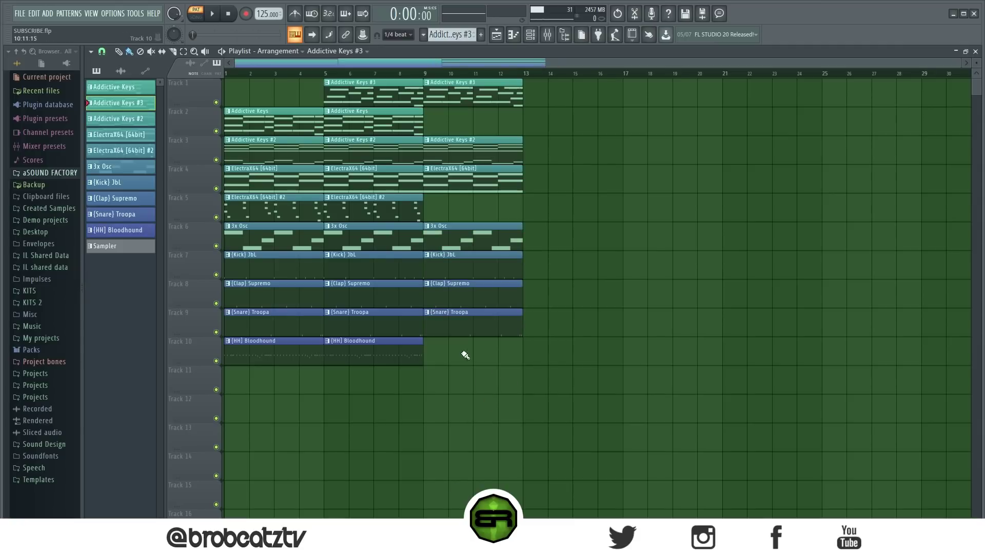
pyautogui.rightClick(452, 277)
pyautogui.keyDown('ctrl'); pyautogui.moveTo(583, 406); pyautogui.dragTo(447, 148); pyautogui.keyUp('ctrl')
pyautogui.keyDown('ctrl'); pyautogui.click(580, 236); pyautogui.keyUp('ctrl')
pyautogui.hotkey('ctrl', 'z')
# - Play the arrangement from the start in song mode
pyautogui.rightClick(248, 83)
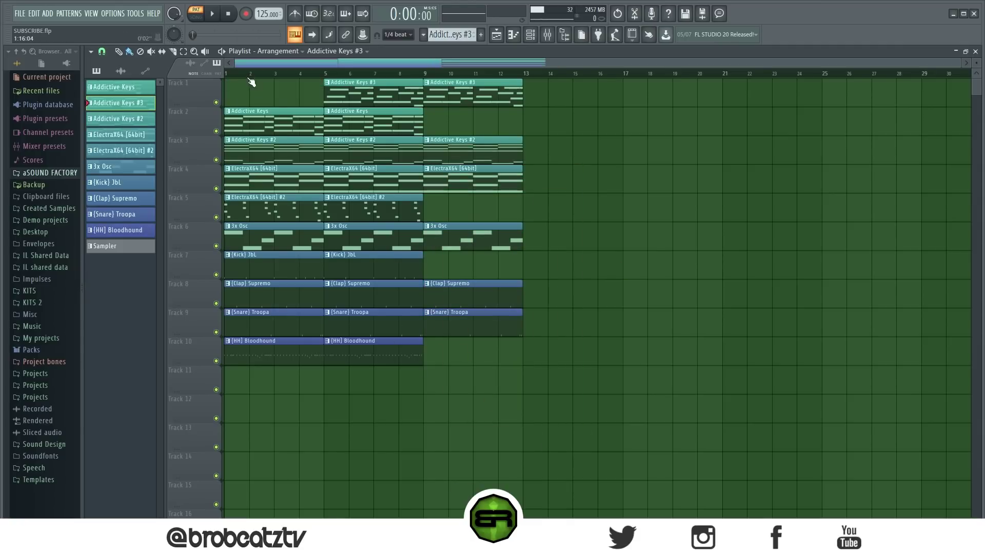
pyautogui.press('space')
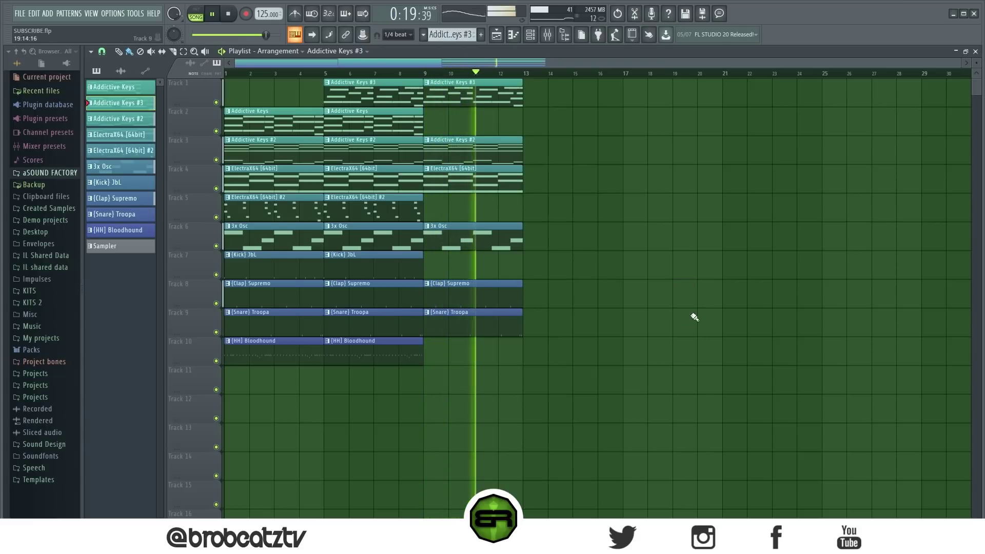
# - Duplicate the bars 9–12 clips to bars 13–16 and add ElectraX64 [64bit] #2 and kick clips at bar 13
pyautogui.moveTo(648, 392); pyautogui.dragTo(574, 94)
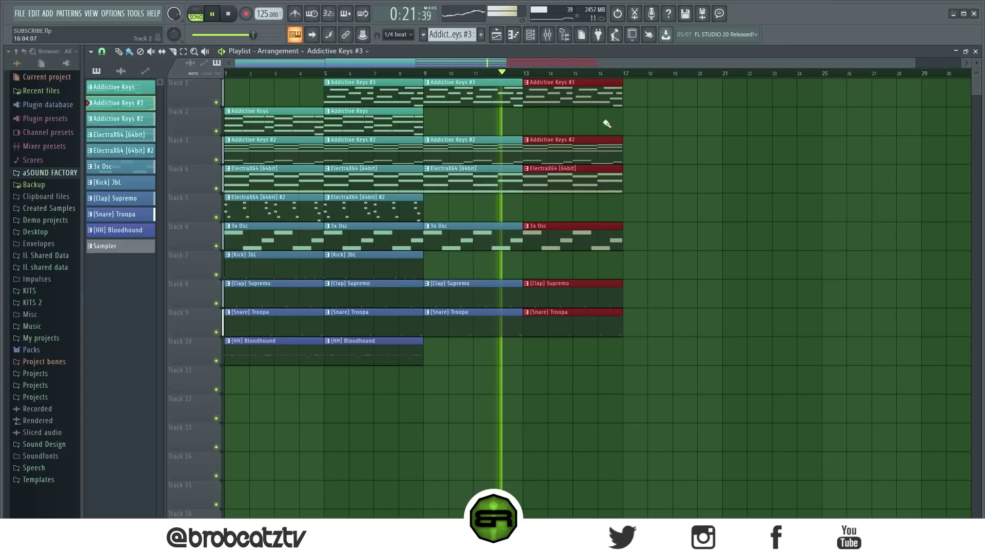
pyautogui.keyDown('ctrl'); pyautogui.click(628, 141); pyautogui.keyUp('ctrl')
pyautogui.click(348, 202)
pyautogui.click(541, 209)
pyautogui.click(396, 269)
pyautogui.click(520, 268)
# - Make the bar 13 kick clip unique and add a kick at bar 2, step 5 of its pattern, adjusting it in the graph editor
pyautogui.click(526, 255)
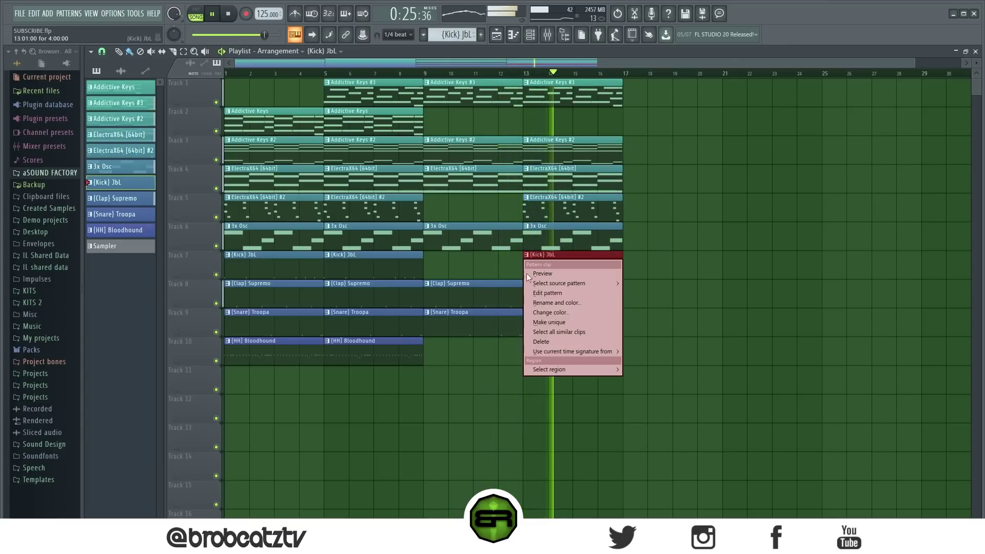
pyautogui.click(539, 321)
pyautogui.click(530, 35)
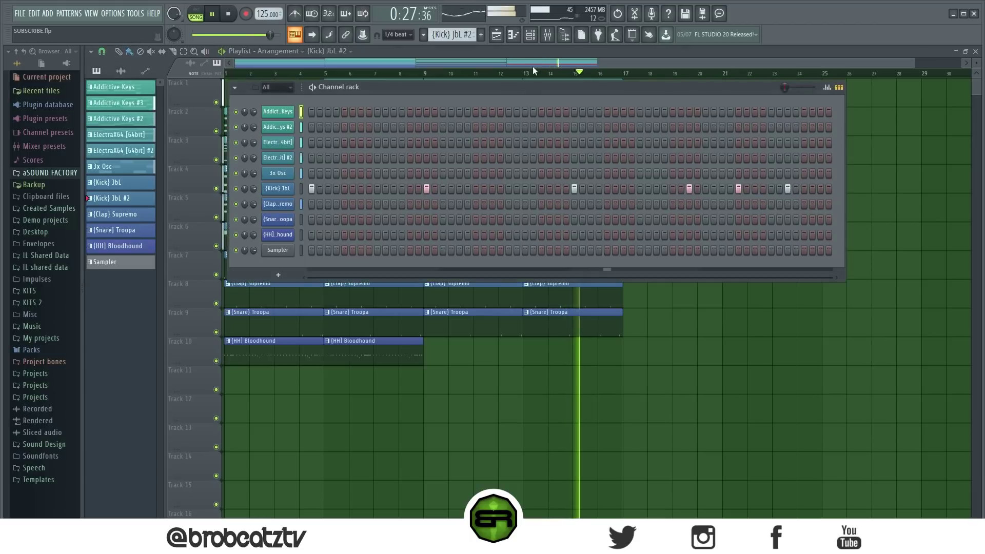
pyautogui.click(475, 188)
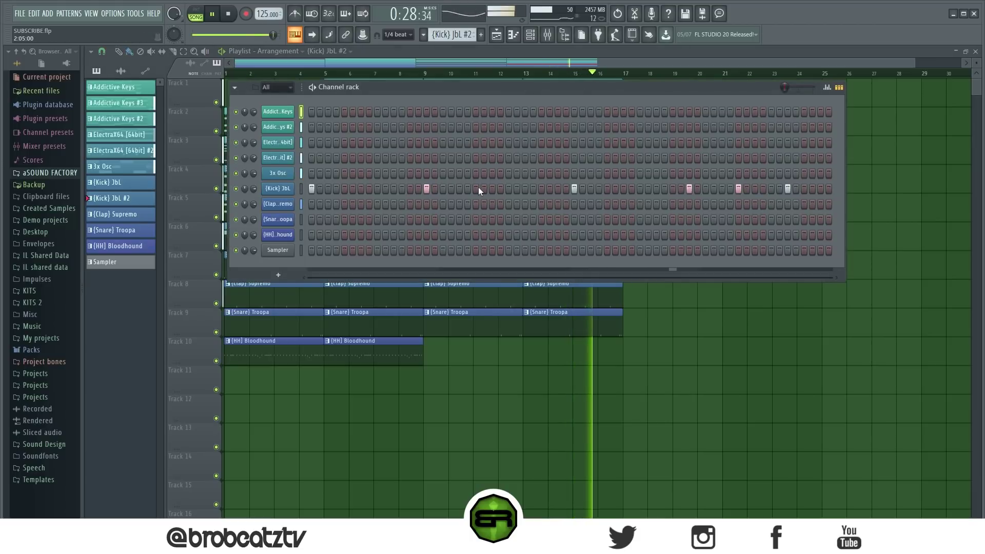
pyautogui.click(826, 88)
pyautogui.moveTo(476, 217); pyautogui.dragTo(477, 196)
# - Stop the song playback and save the project
pyautogui.rightClick(582, 396)
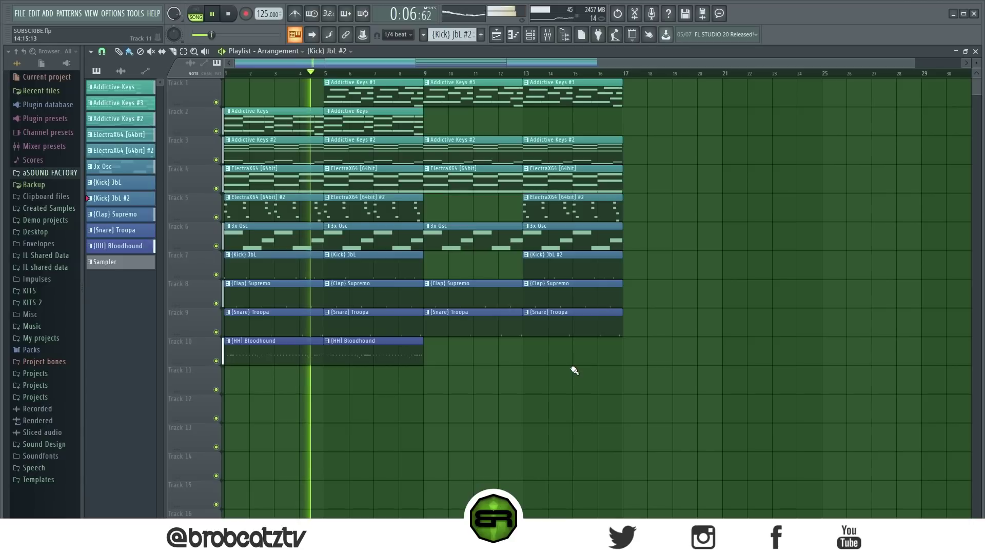
pyautogui.click(229, 15)
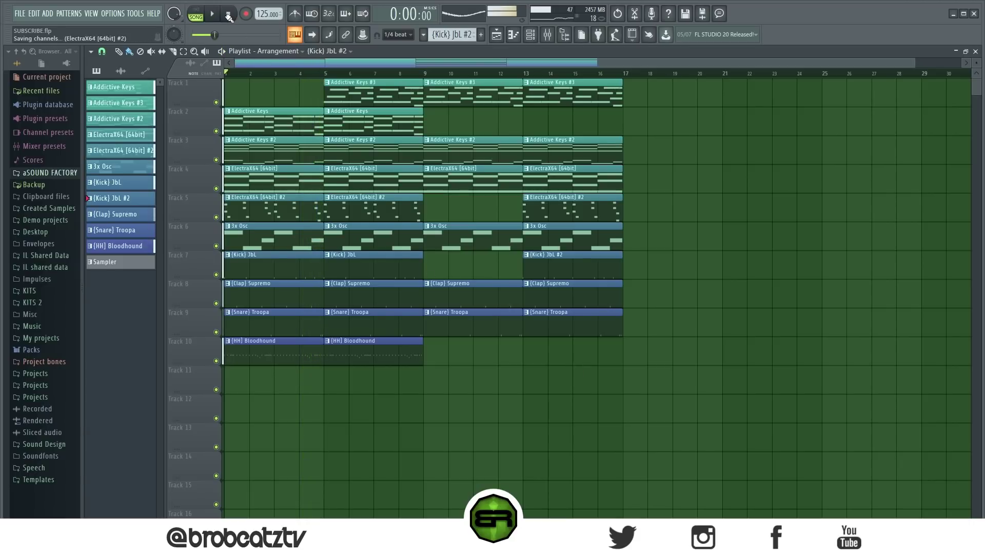